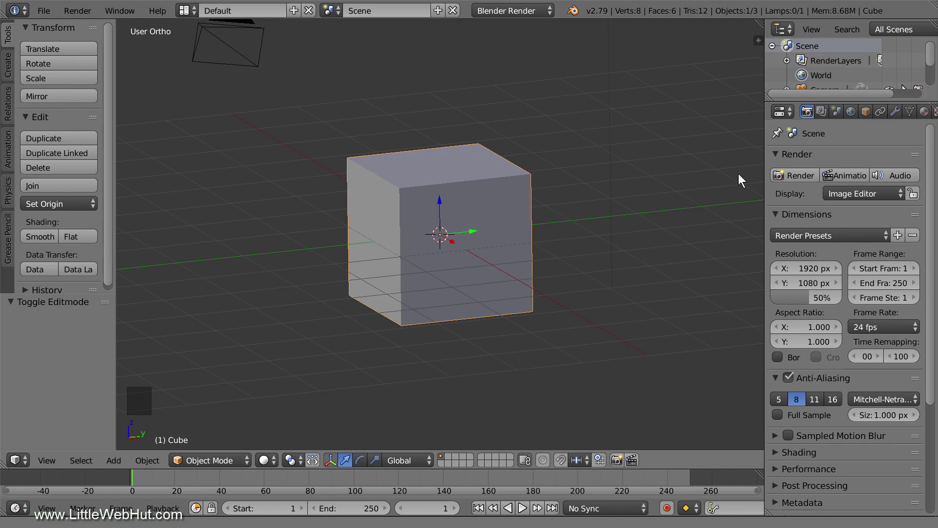
Step: In Edit Mode, enable the Edge Info Length overlay so each cube edge shows 2
key(Tab)
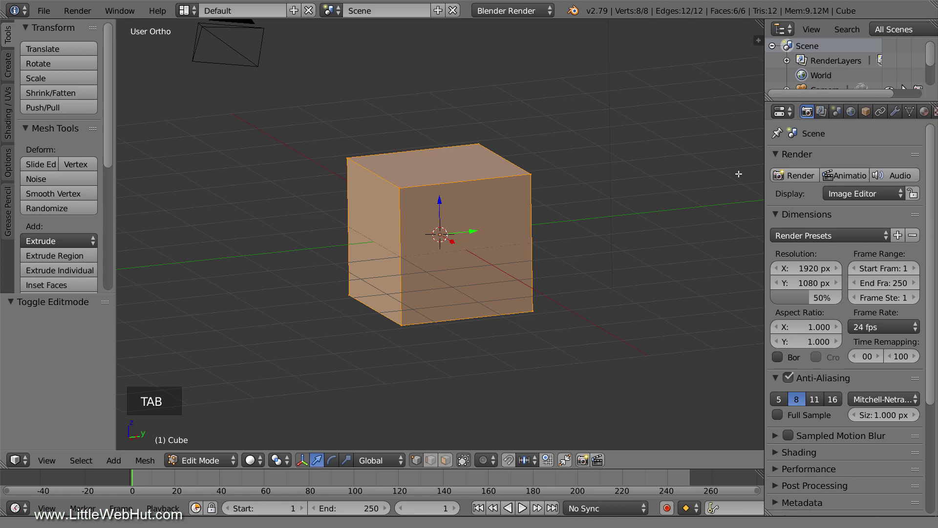
key(n)
drag(755, 145, 772, 323)
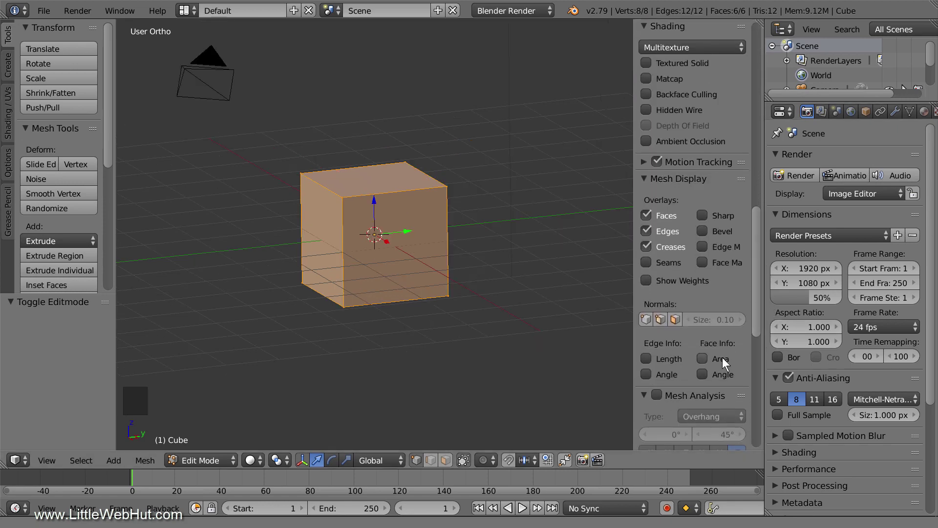
click(645, 359)
Step: Scale the cube by 2 along Y, then return to Edit Mode to check edge lengths
key(Tab)
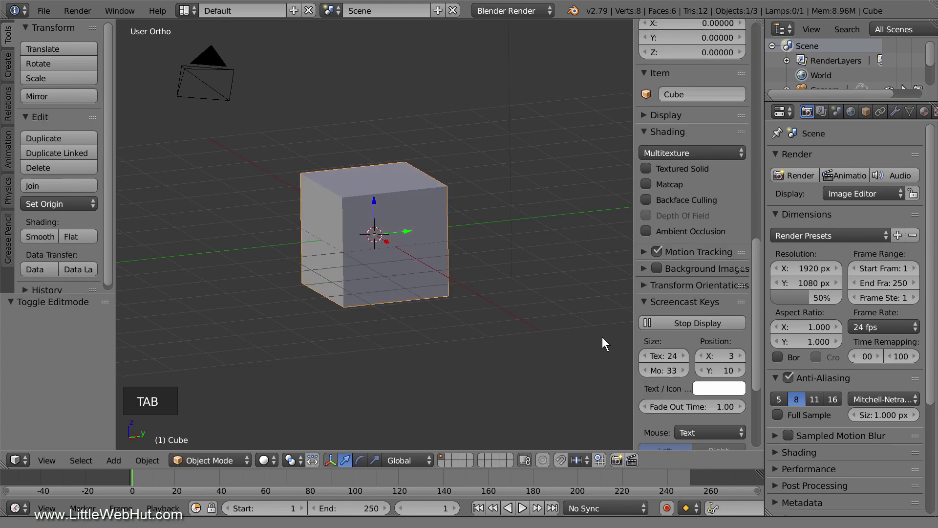
key(s)
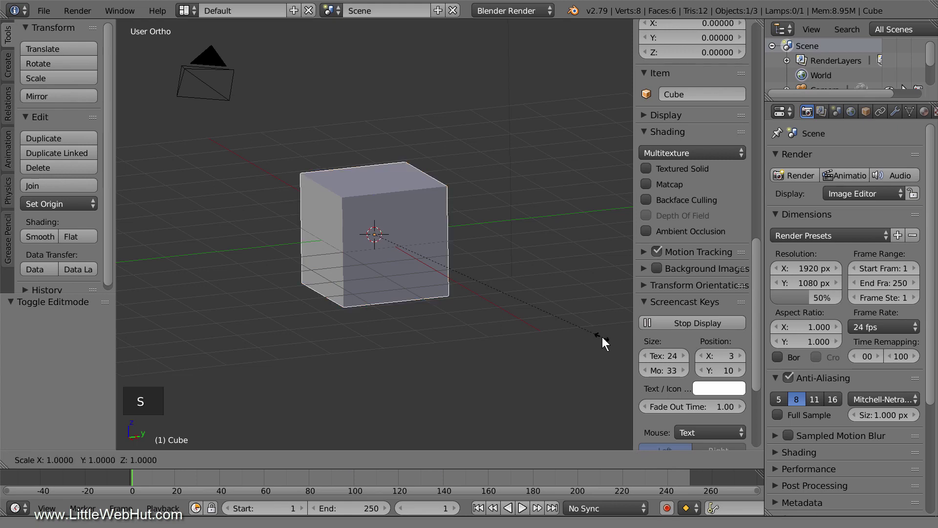
key(y)
key(2)
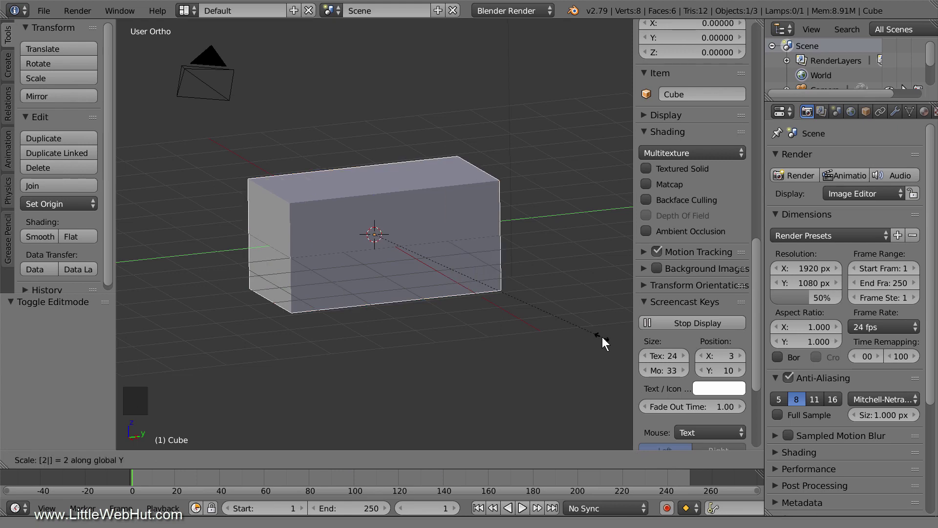
key(Return)
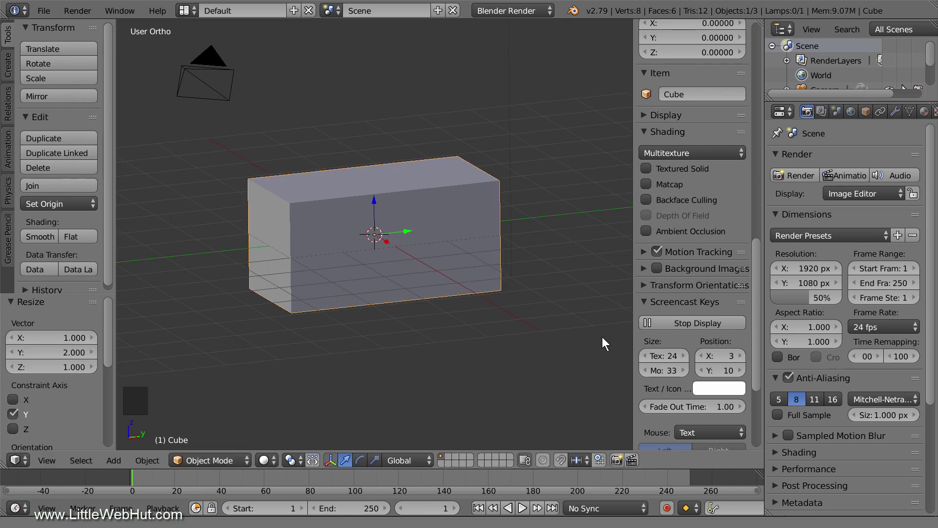
key(Tab)
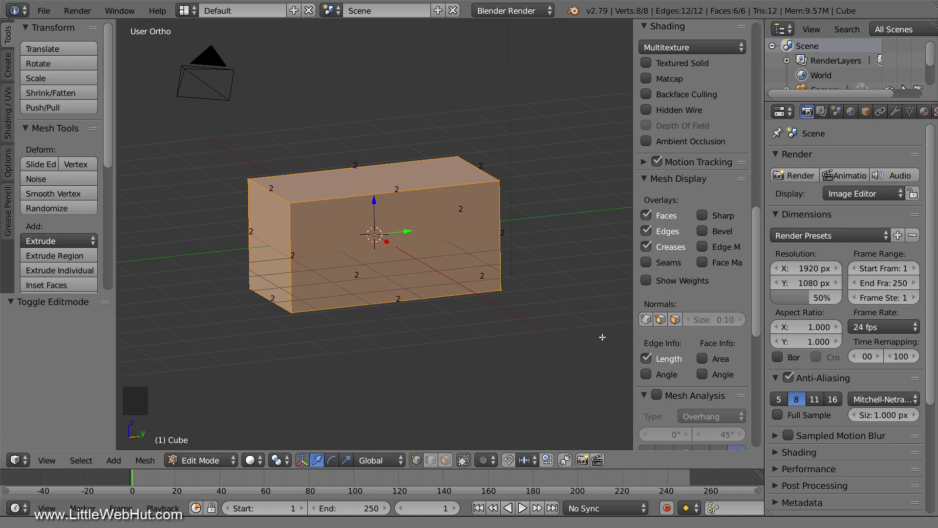
Step: Apply the box's scale so its long edges read 4, then re-enter Edit Mode
key(Tab)
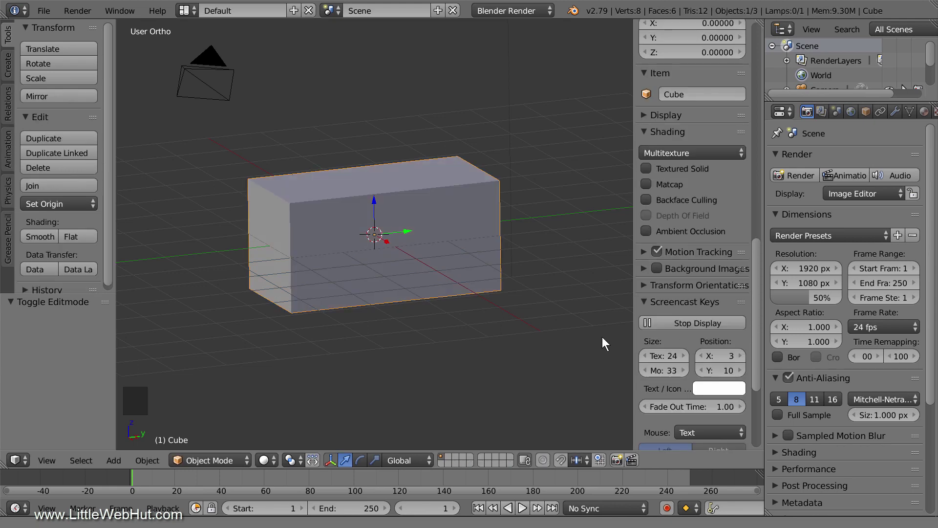
key(ctrl+a)
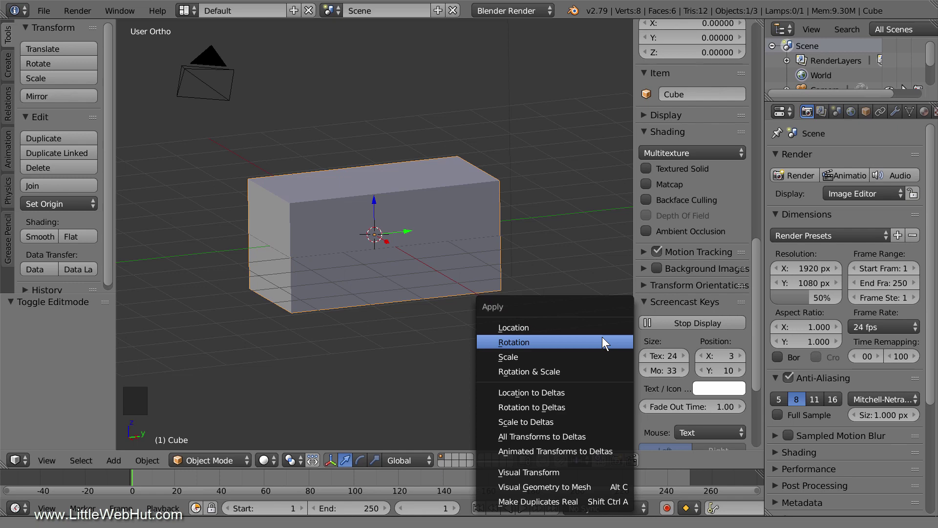
click(590, 358)
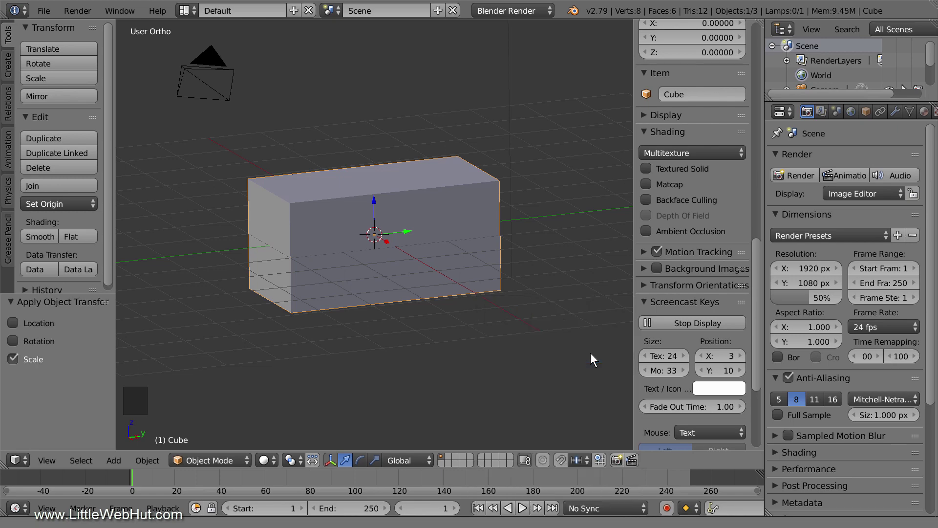
key(Tab)
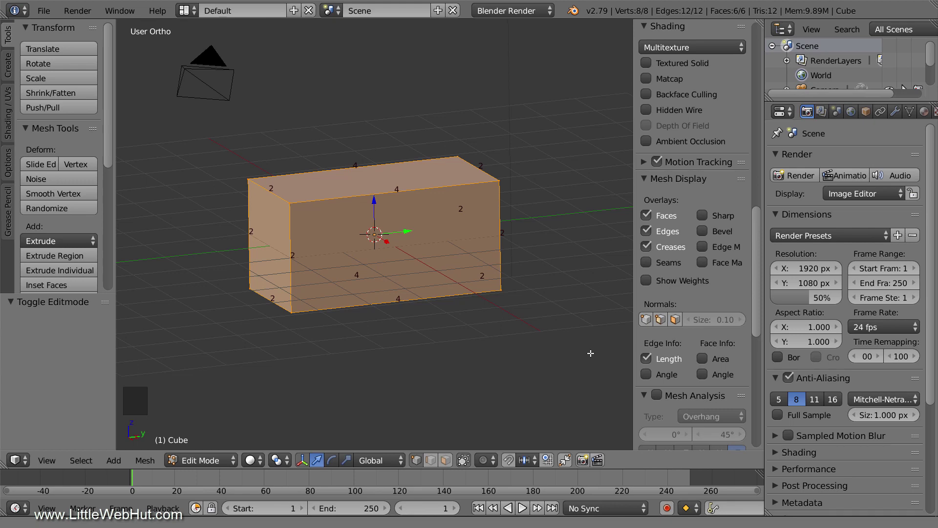
Step: Close the sidebar, show hidden edges, and inset the box's front face by 0.5
key(n)
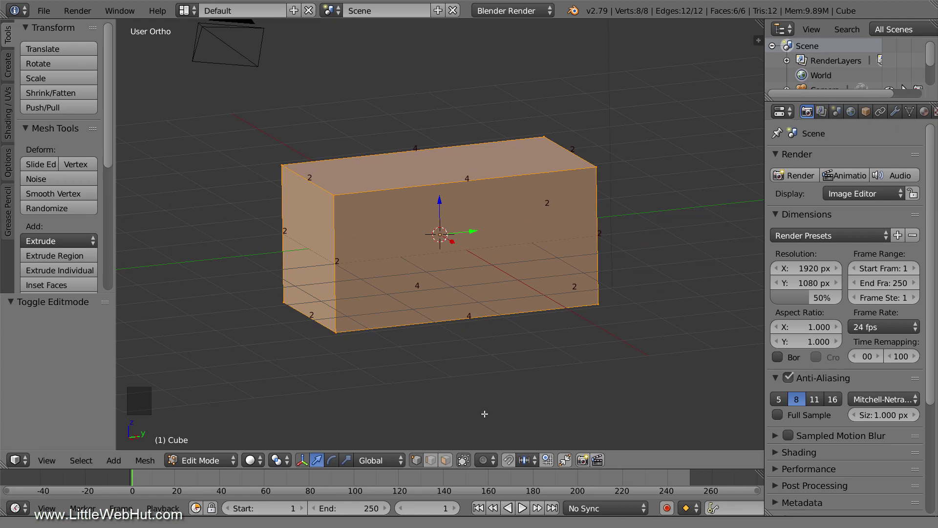
click(446, 460)
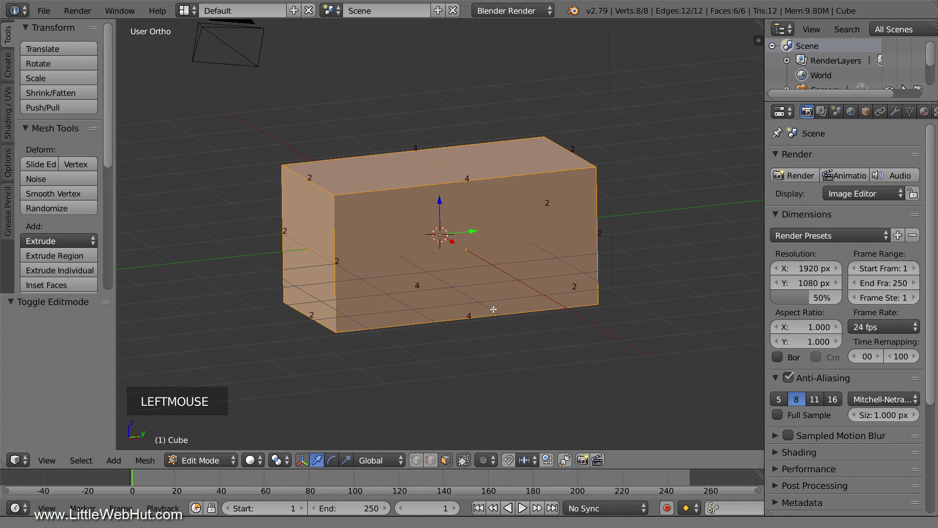
right_click(508, 262)
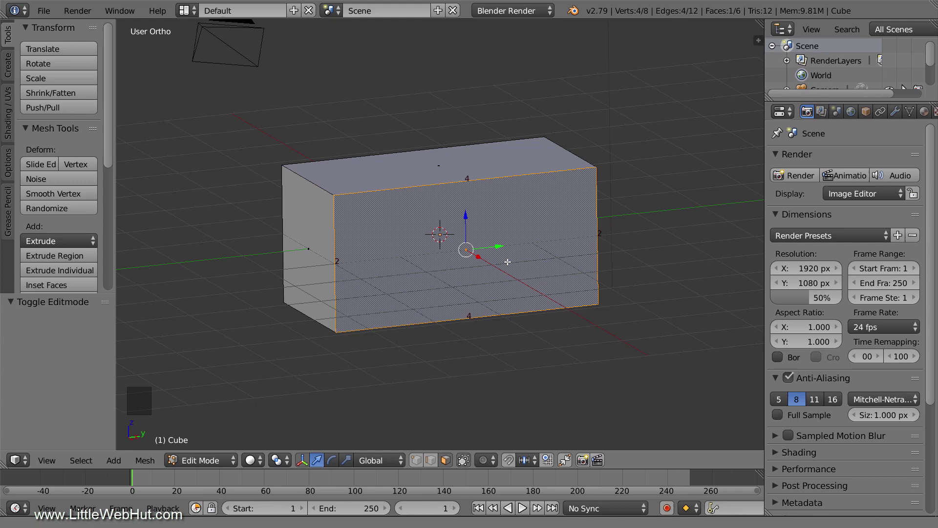
text(i)
text(.5)
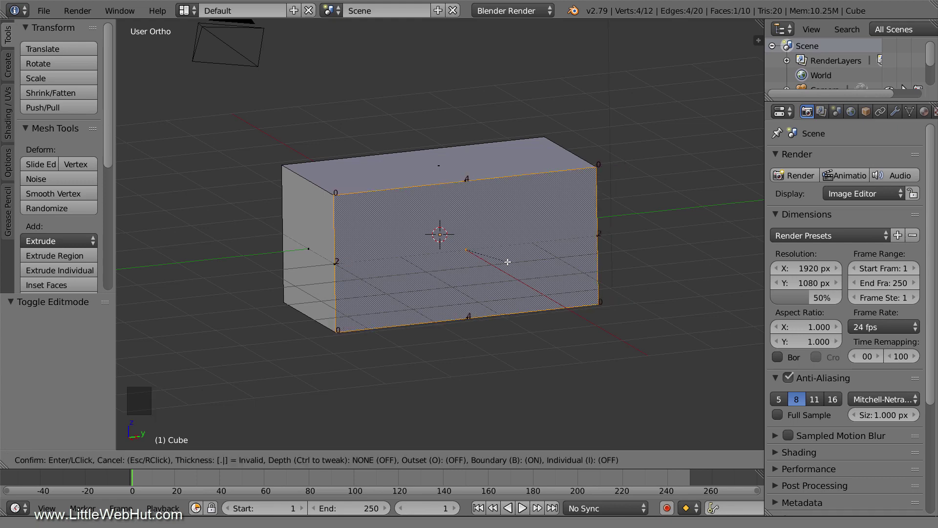
key(Return)
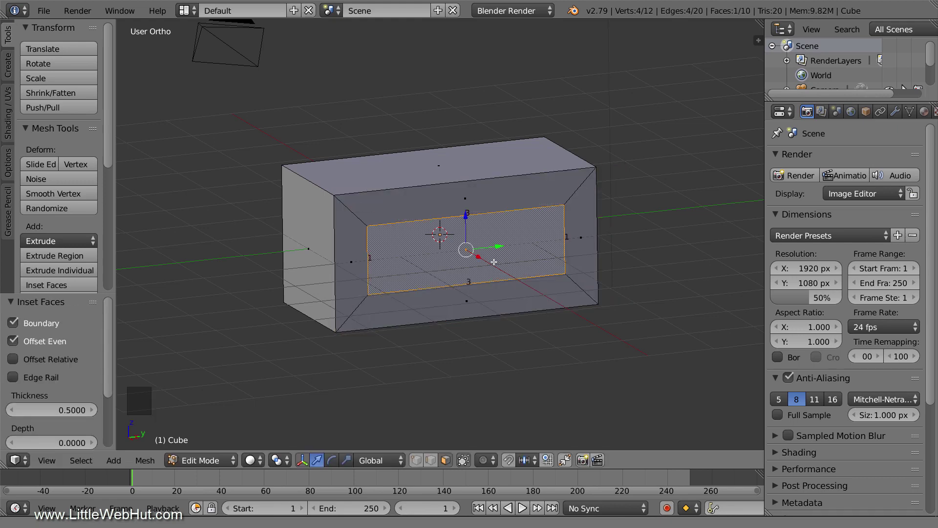
Step: Toggle the inset's Offset Even off and back on to compare the rim
drag(96, 294, 98, 255)
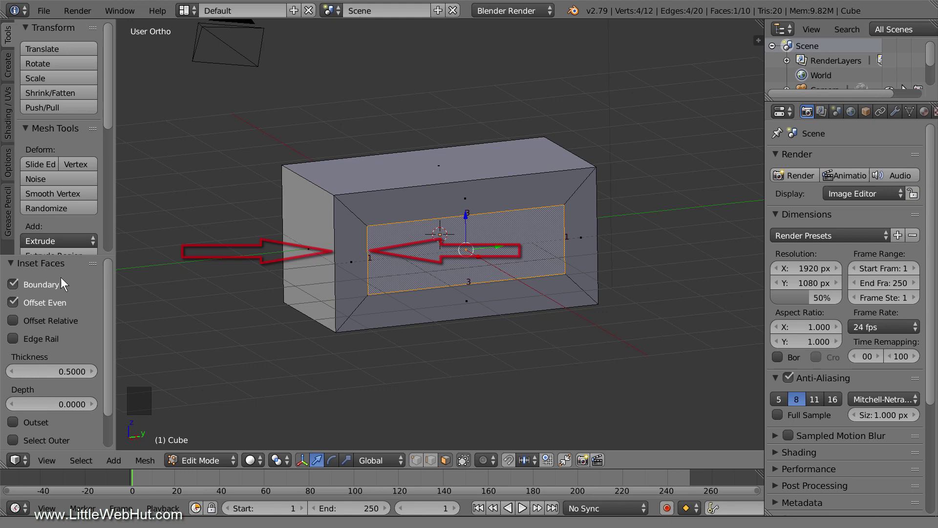
click(12, 301)
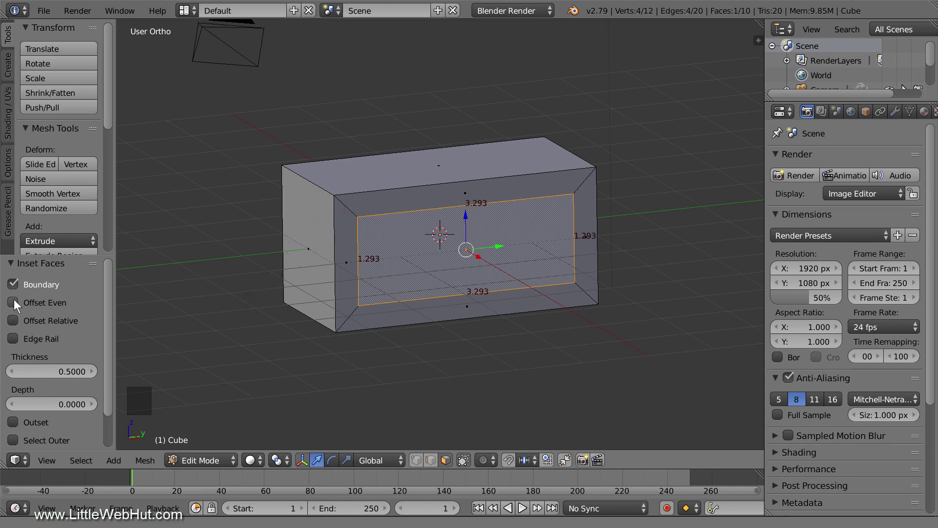
click(13, 302)
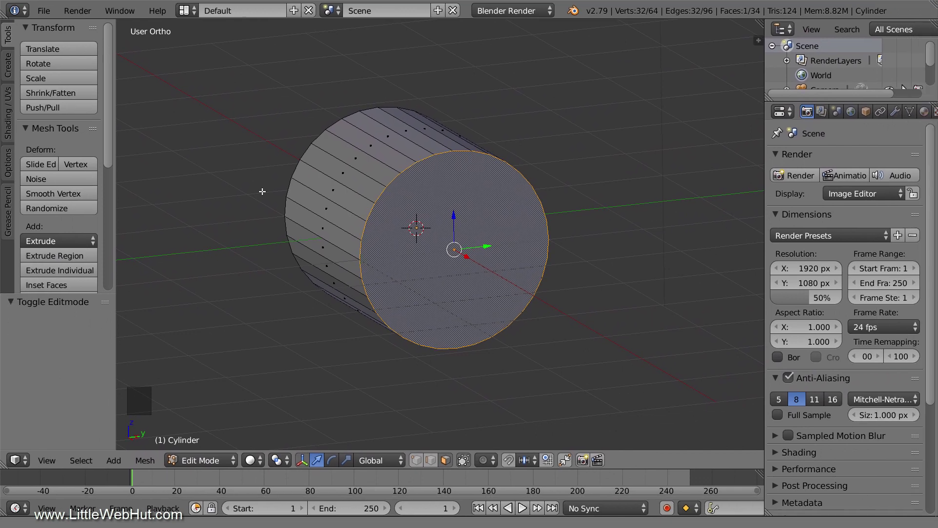
Step: Inset the cylinder's end cap by 0.5
text(i0.5)
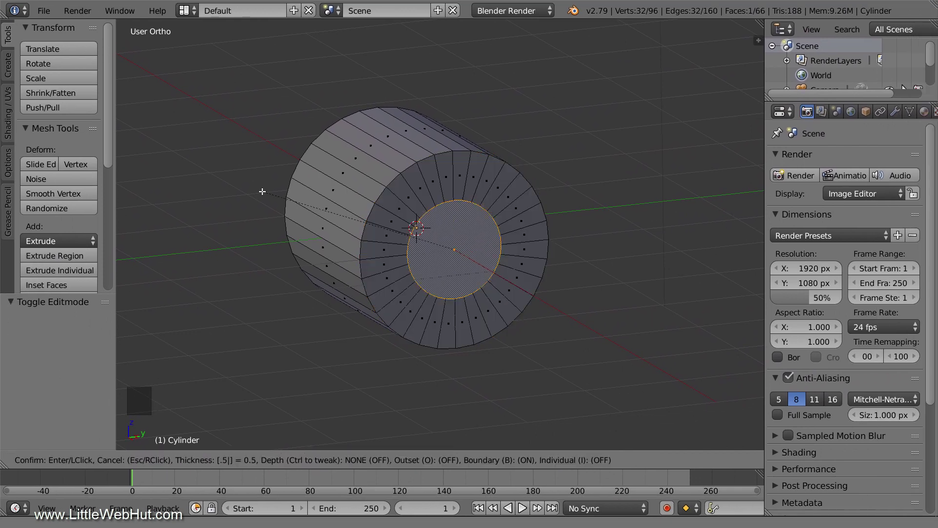
key(Return)
scroll(366, 249, up, 5)
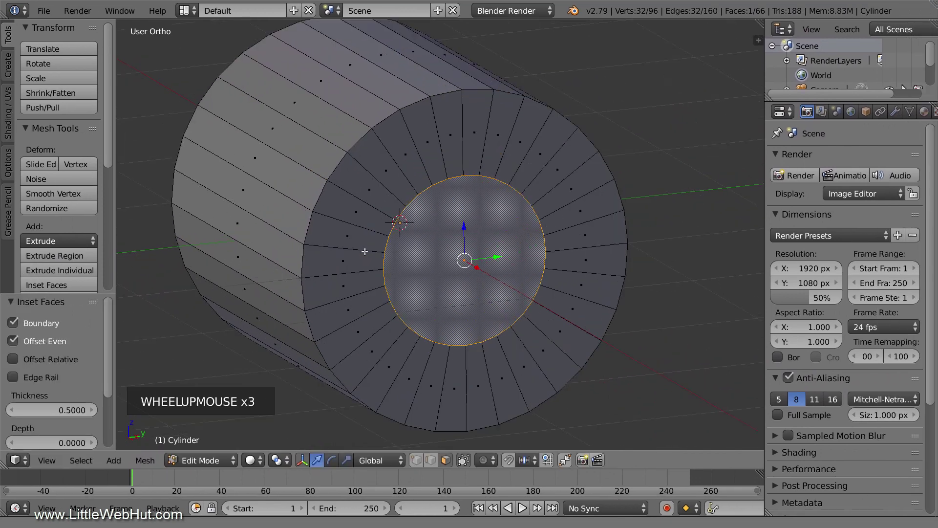
scroll(365, 249, up, 2)
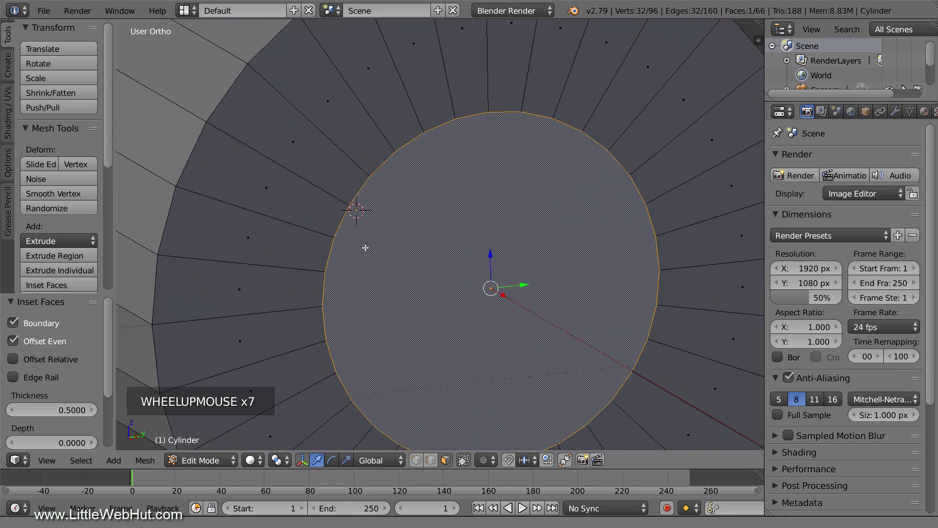
Step: Toggle the cap inset's Offset Even several times, leaving it unchecked
click(14, 342)
click(14, 341)
click(15, 342)
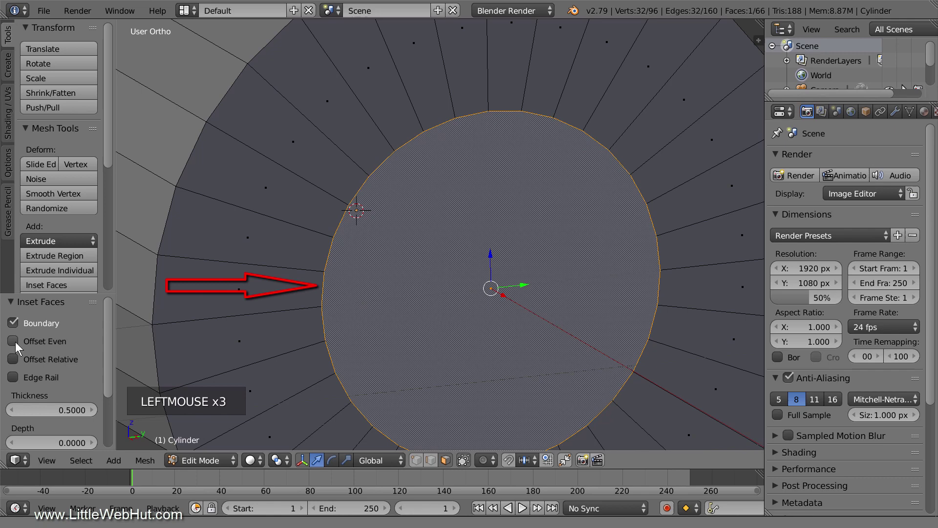
click(15, 342)
click(15, 342)
click(16, 342)
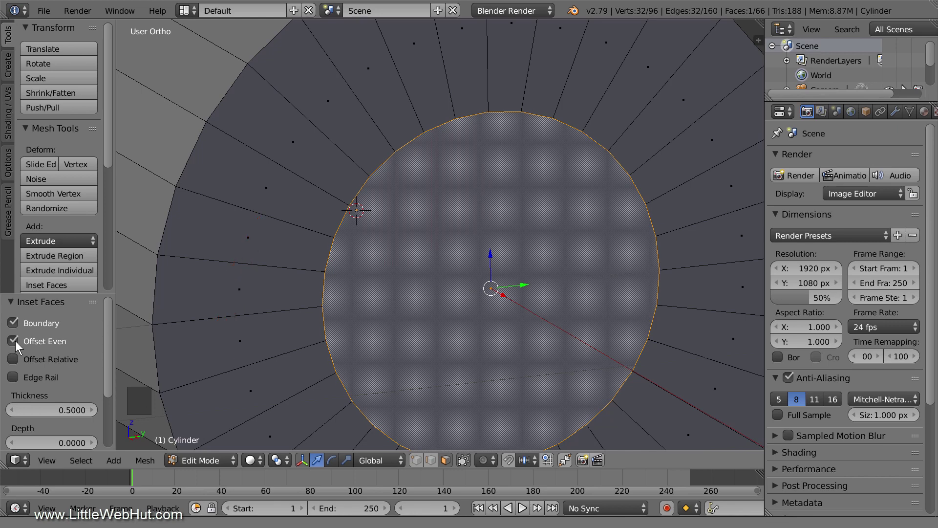
click(15, 341)
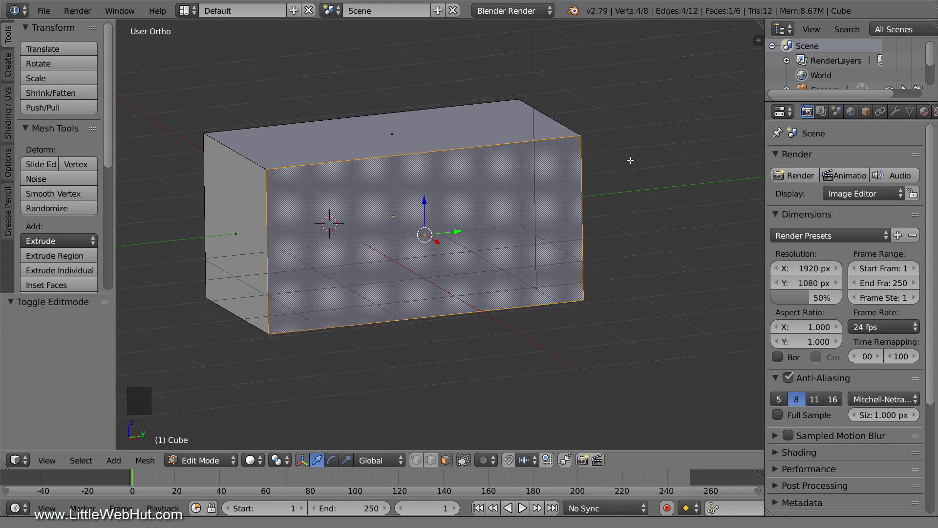
Step: Extrude the front face in place, shrink it to 0.711, and push it out 1.769
key(e)
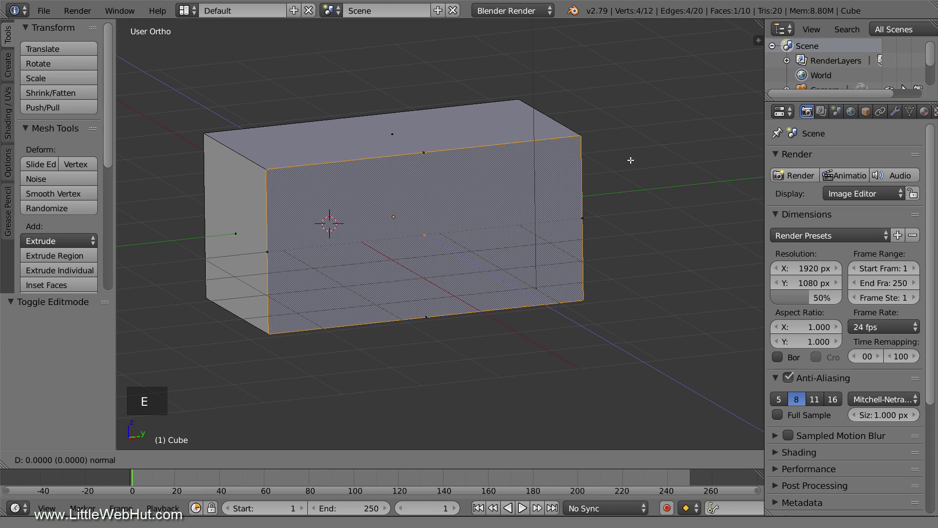
right_click(631, 159)
key(s)
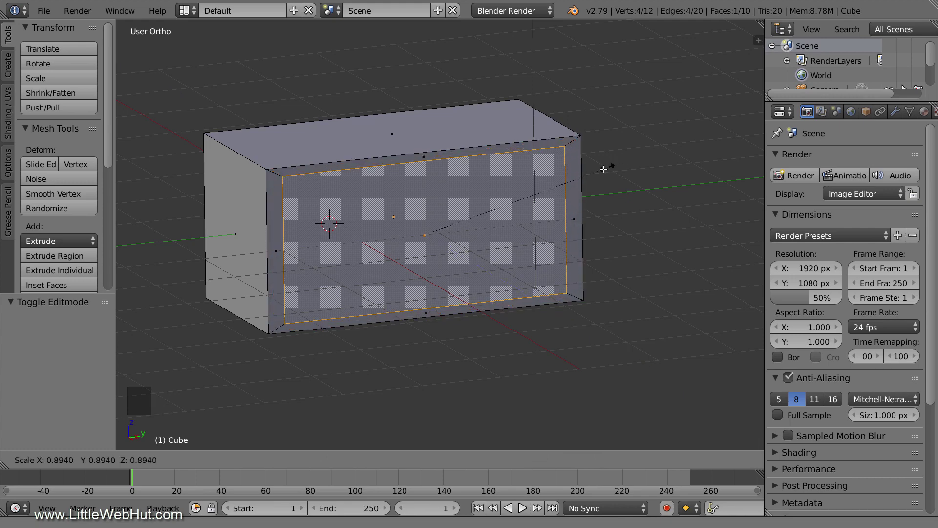
click(575, 182)
key(e)
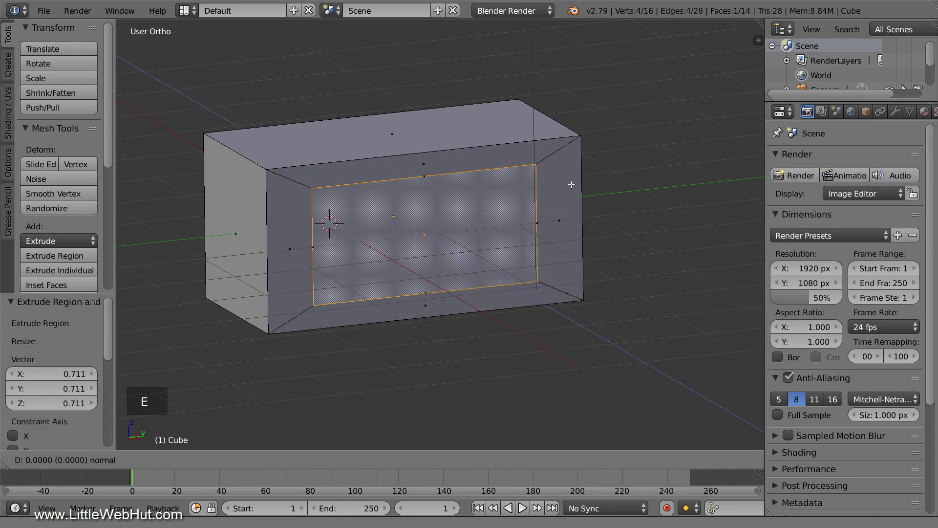
click(623, 223)
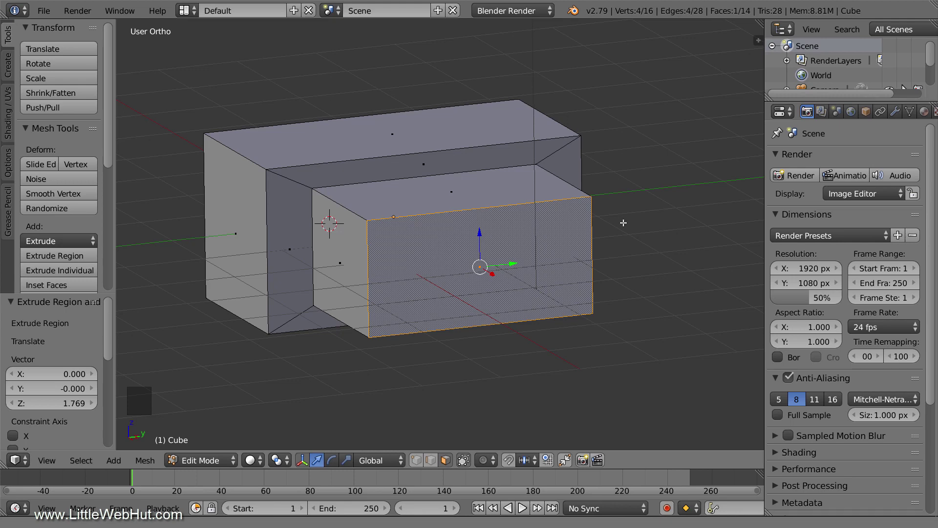
Step: Undo the previous extrusion and inset the front face by 0.2
key(ctrl+z)
key(ctrl+z)
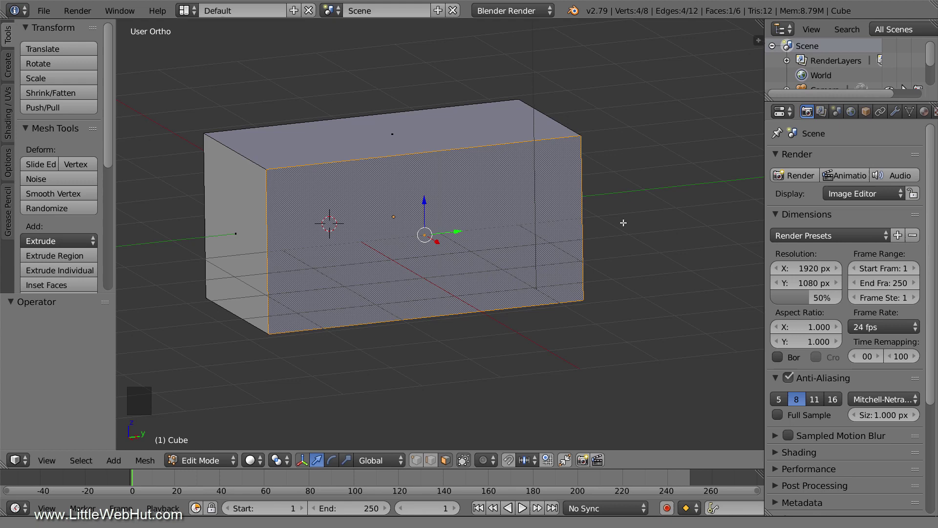
text(i)
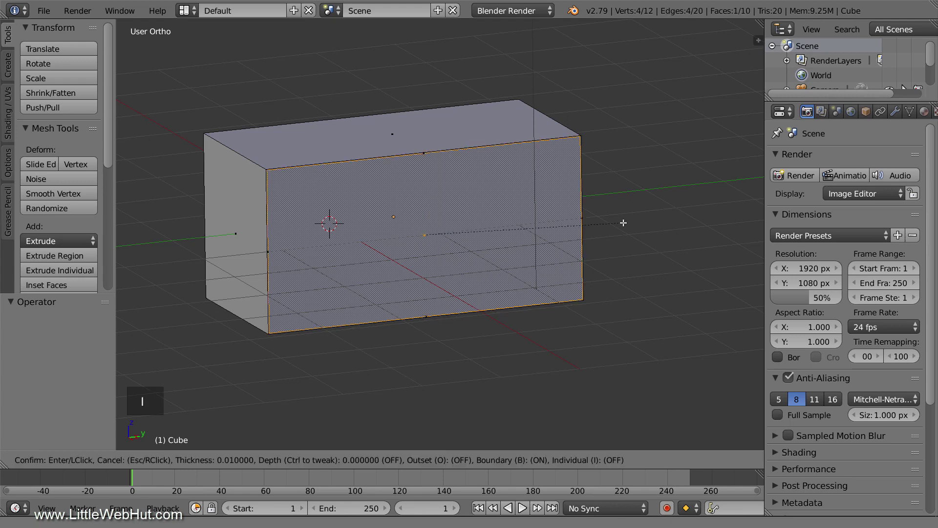
text(.2)
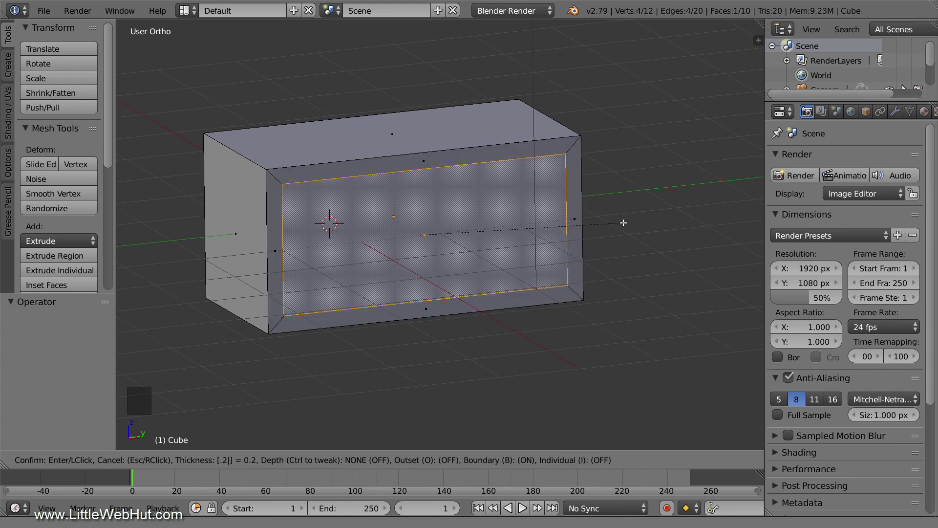
key(Return)
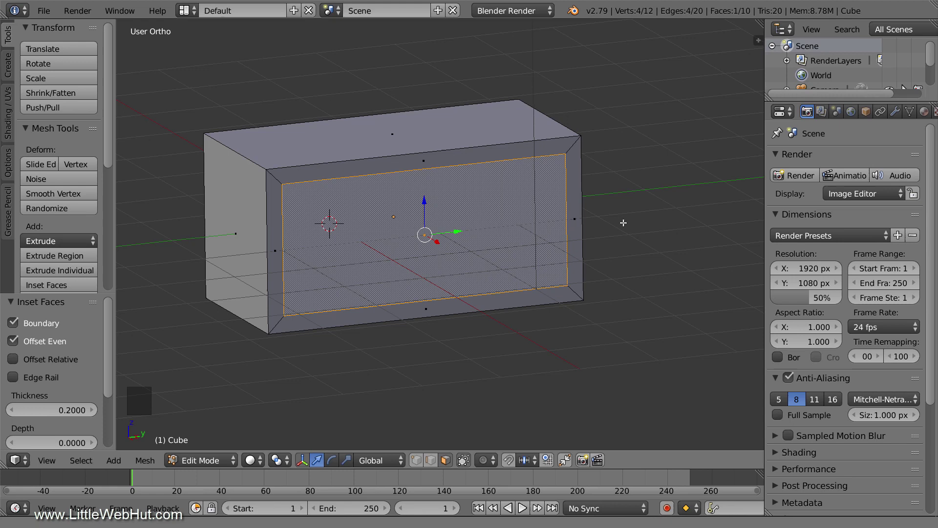
Step: Extrude the inset face 1.5, then undo the extrusion and the inset
text(e)
text(1)
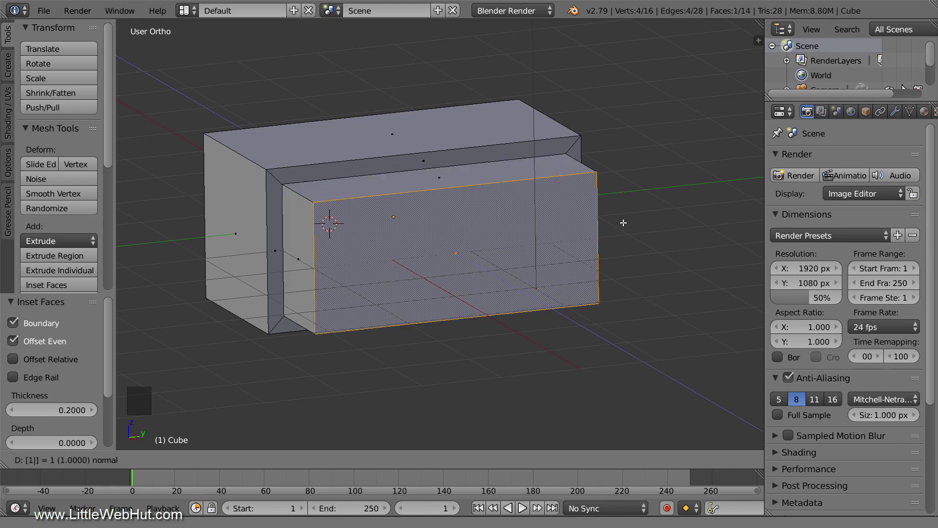
text(.5)
key(Return)
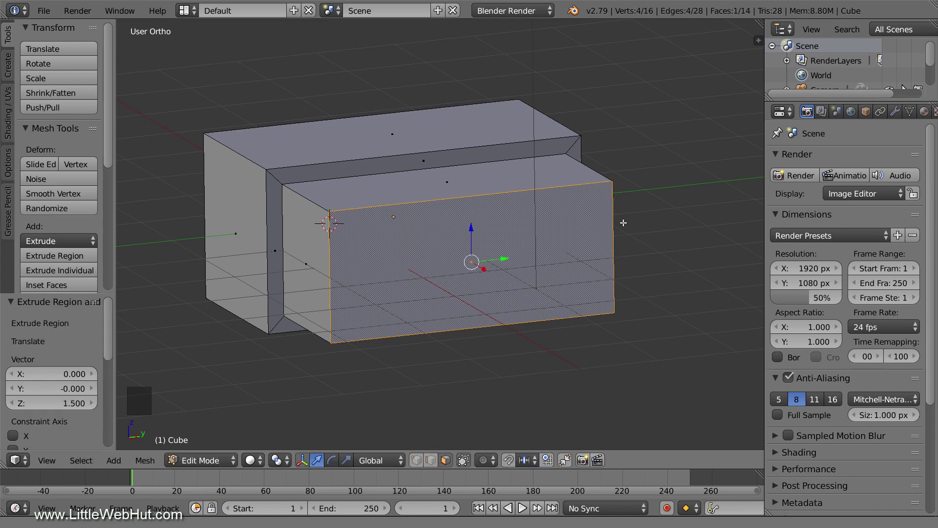
key(ctrl+z)
key(ctrl+z)
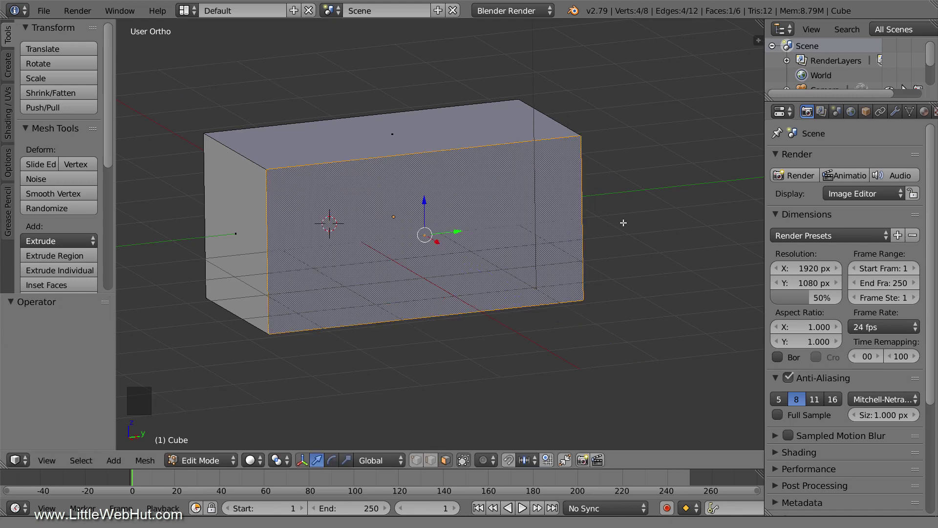
Step: Extrude the front face in place, scale it up 1.312, and extrude it out 2.223
key(e)
key(s)
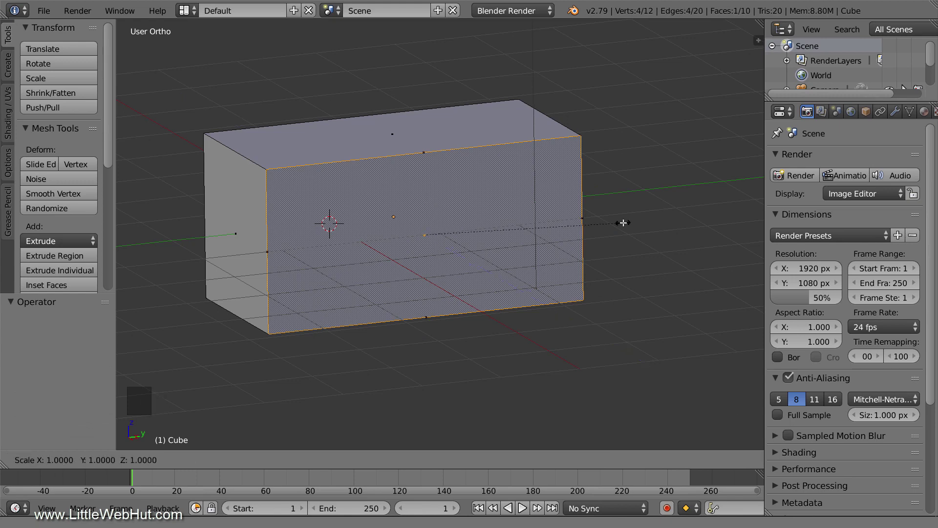
click(685, 253)
key(e)
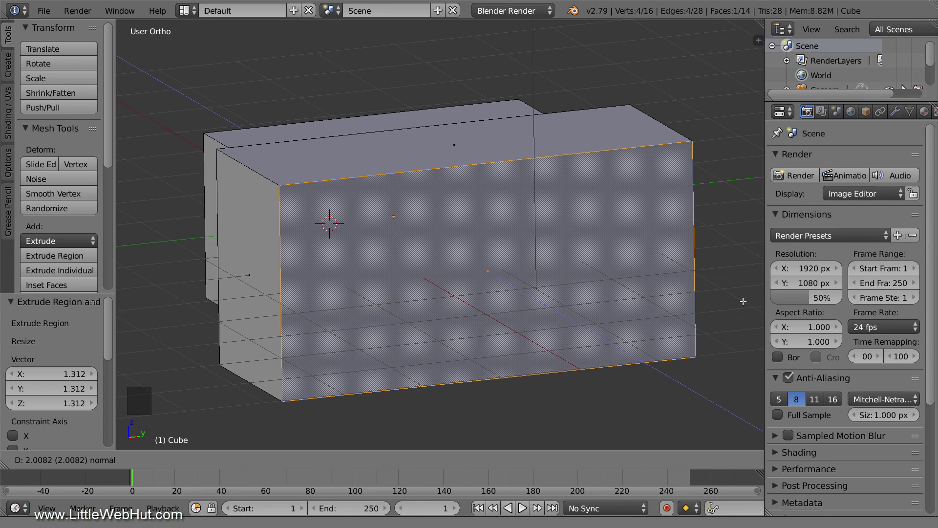
click(747, 306)
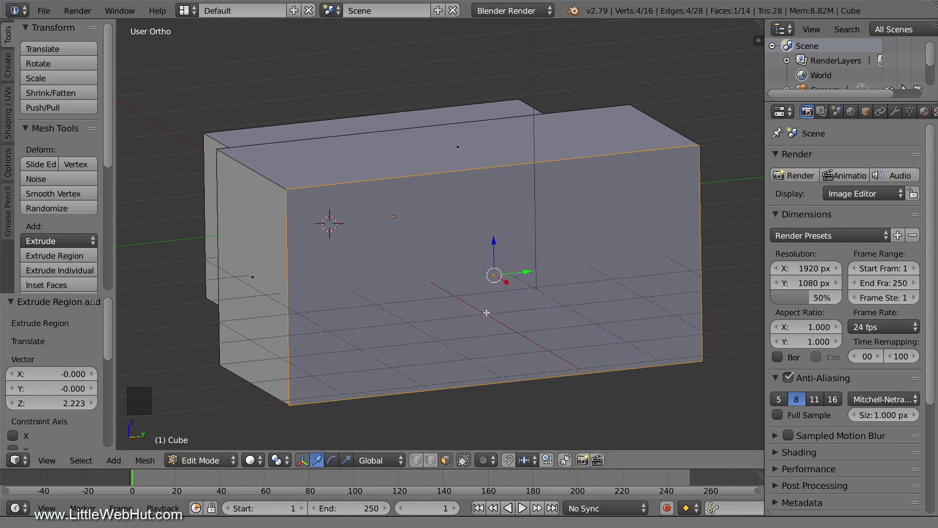
middle_drag(306, 318, 493, 314)
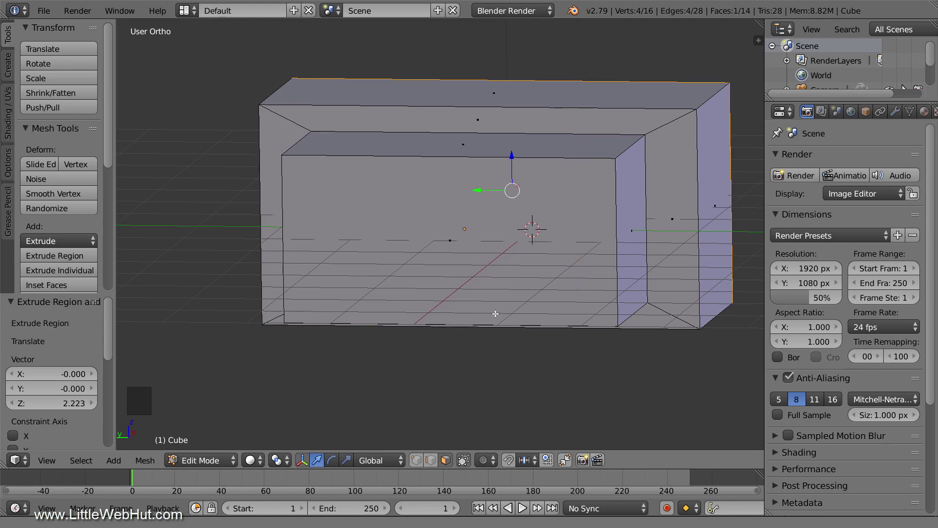
middle_drag(686, 300, 503, 306)
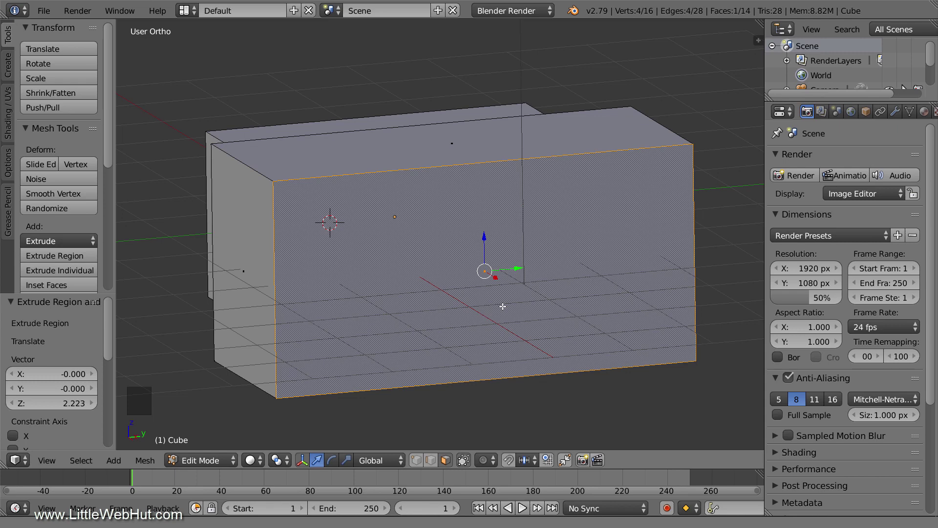
Step: Undo the flared rim, extrude the front face 1.5, and loop-select the faces around it
key(ctrl+z)
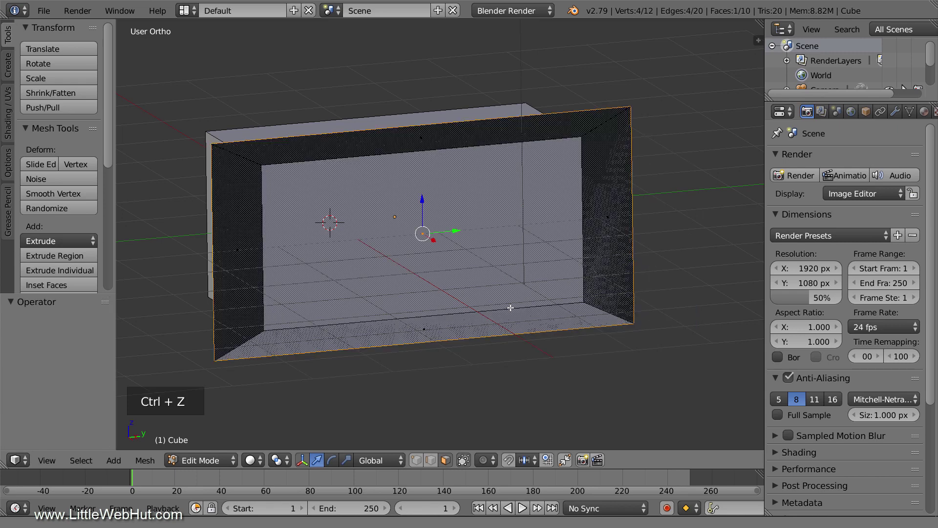
key(ctrl+z)
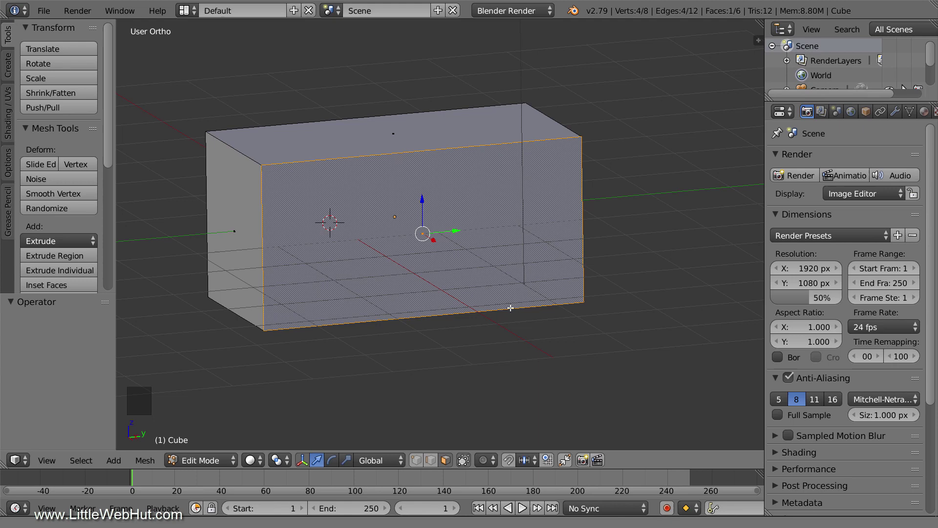
text(e1.5)
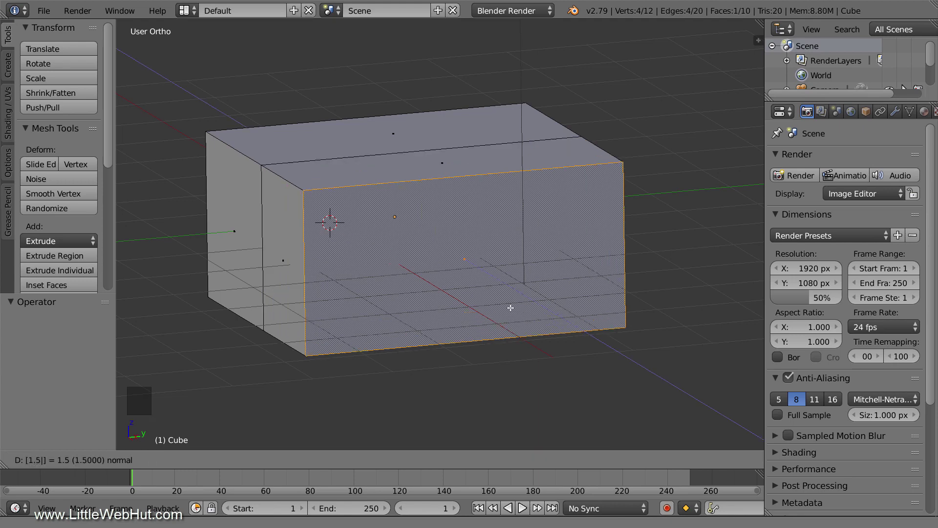
key(Return)
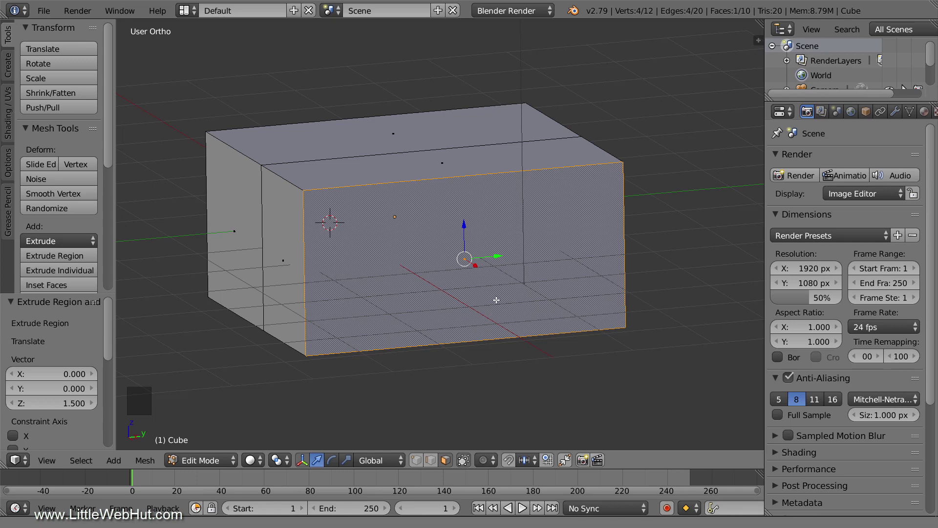
alt+right_click(283, 179)
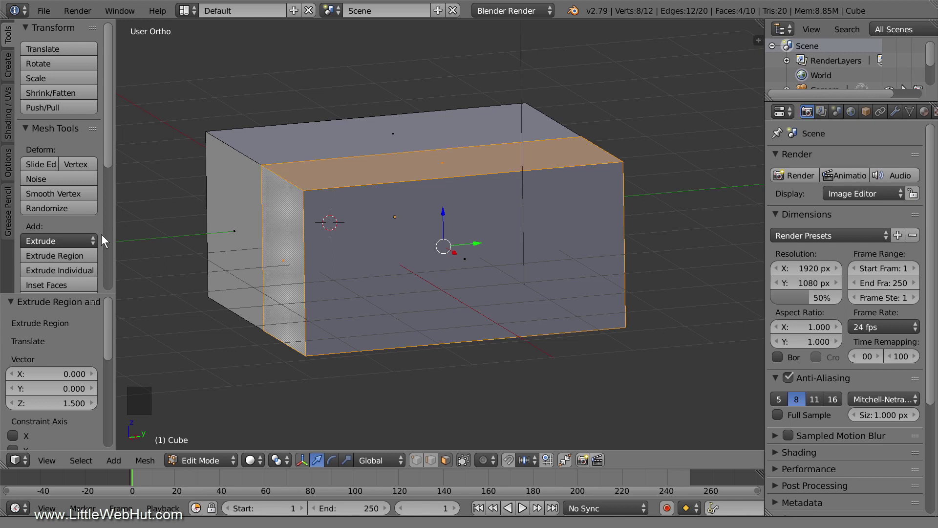
Step: Extrude the surrounding faces along vertex normals by -0.2 with Offset Even enabled
click(84, 239)
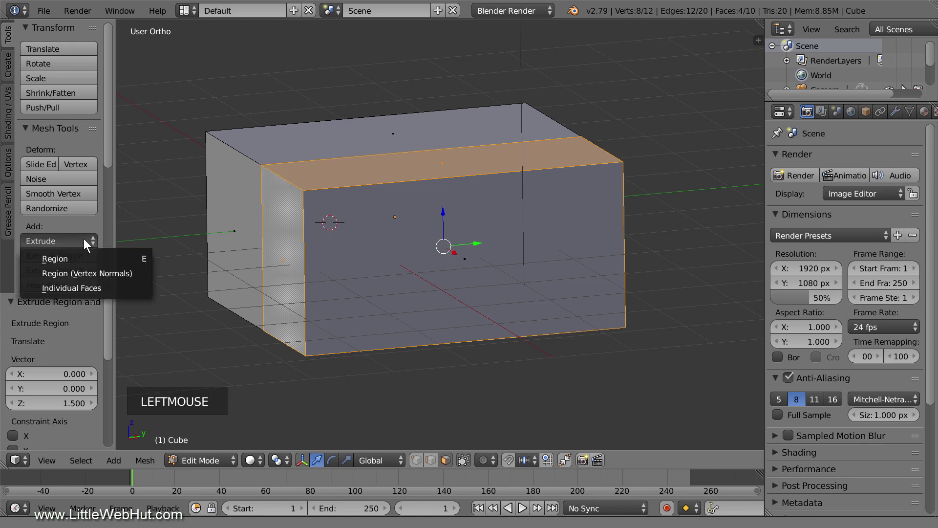
click(133, 274)
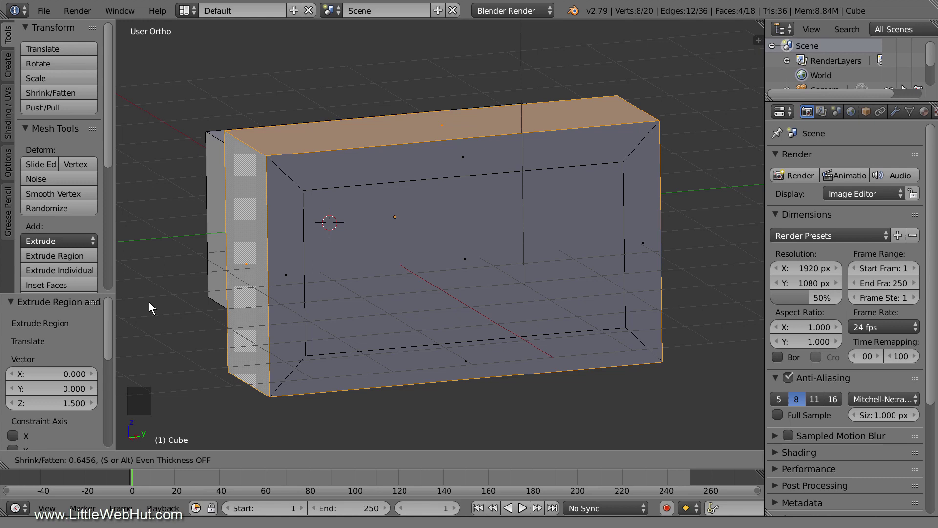
text(-0.2)
key(Return)
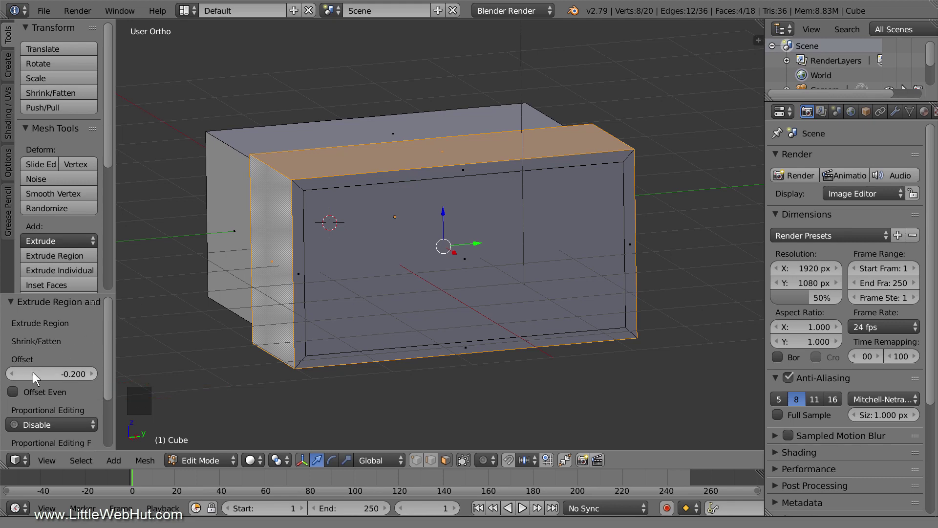
click(13, 392)
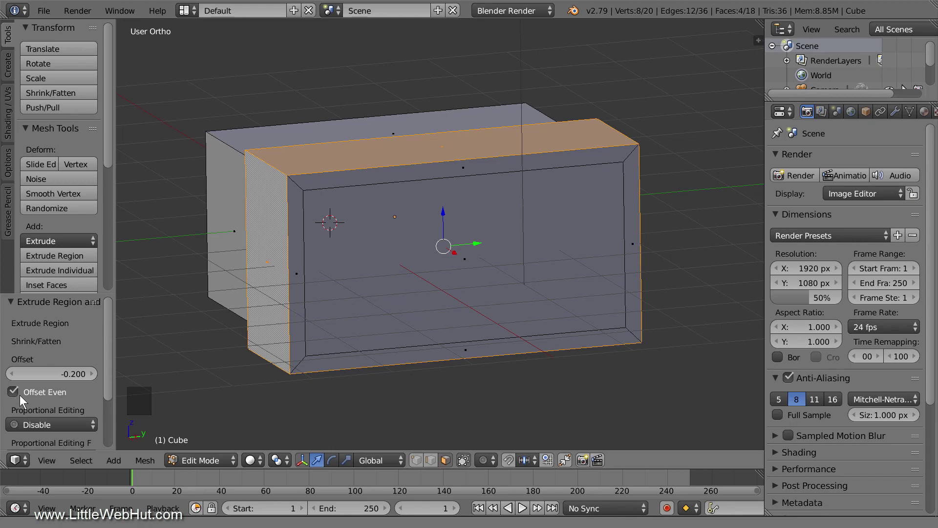
middle_drag(179, 330, 358, 321)
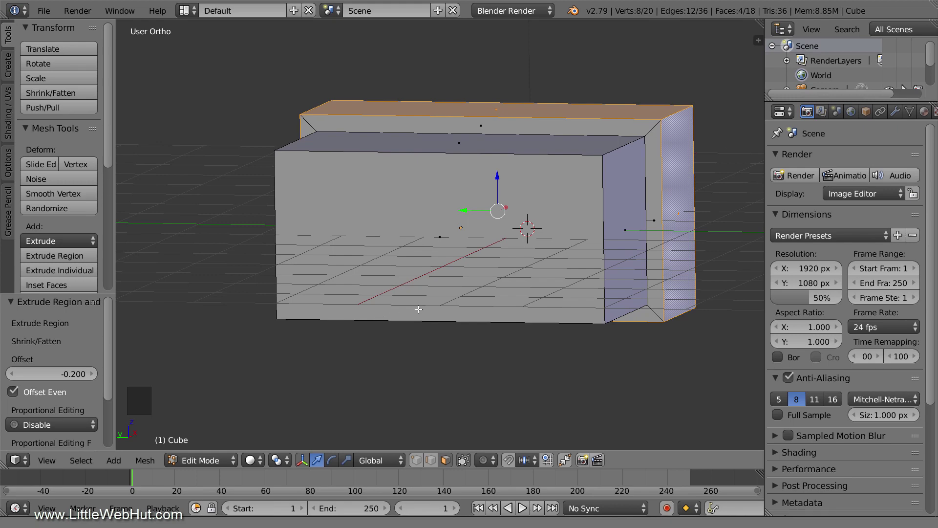
middle_drag(574, 284, 382, 292)
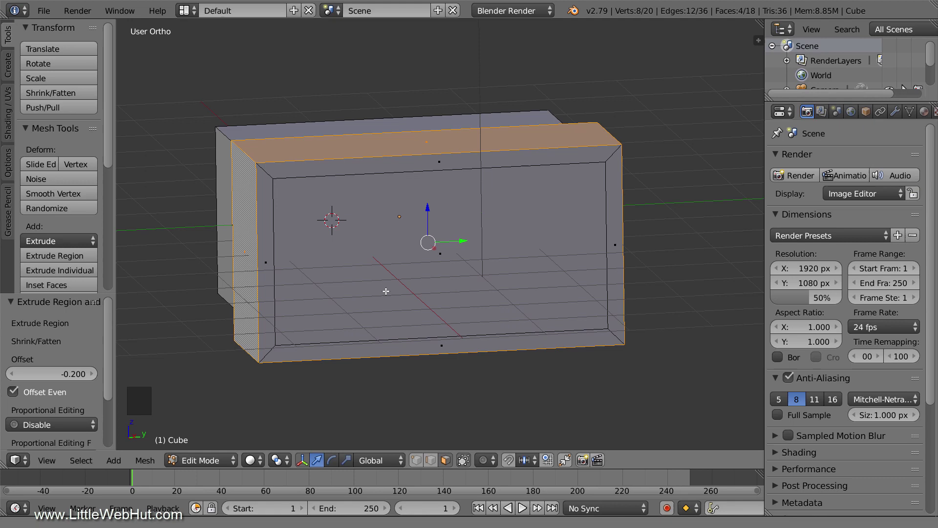
Step: Dissolve the inner front face's vertices into one flat front face, then select that face
right_click(386, 291)
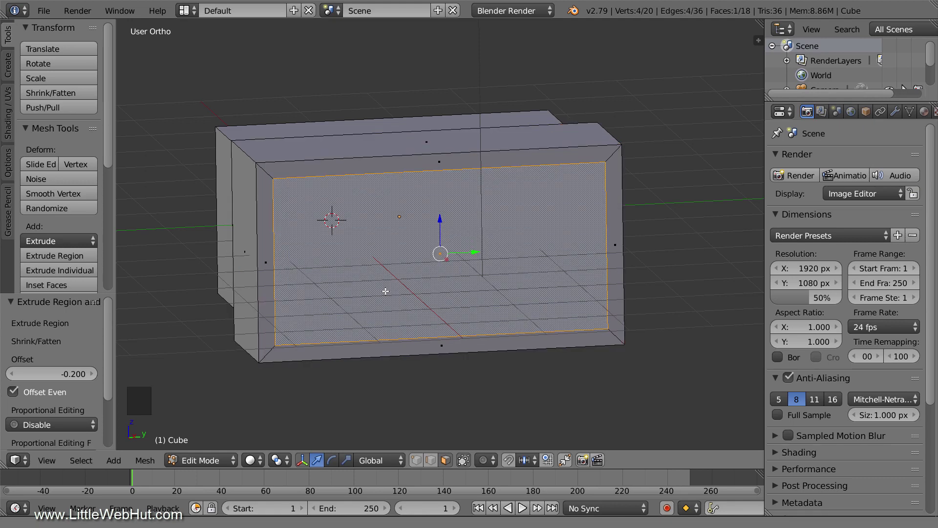
key(x)
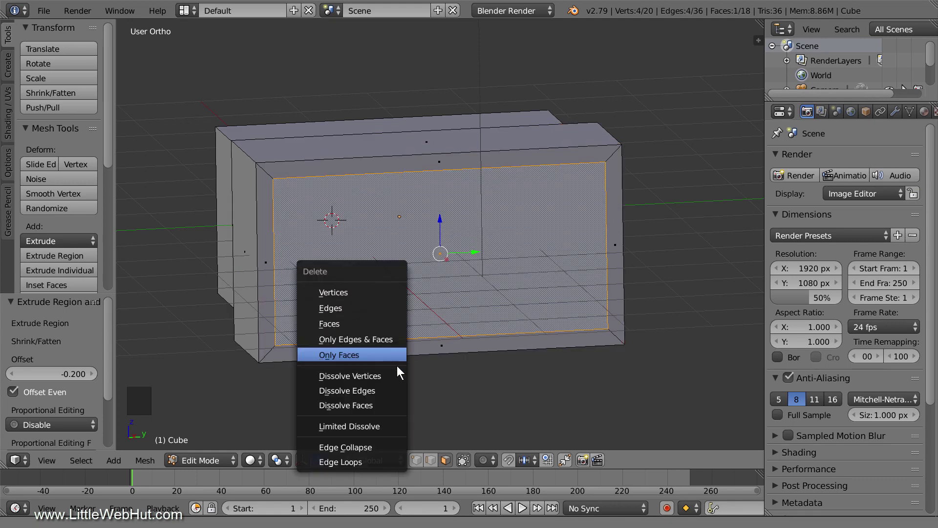
click(399, 374)
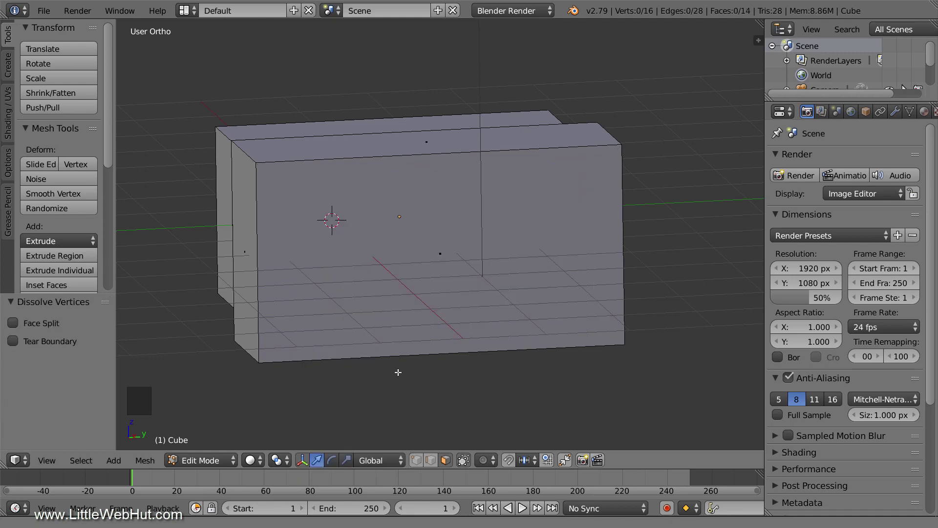
right_click(418, 275)
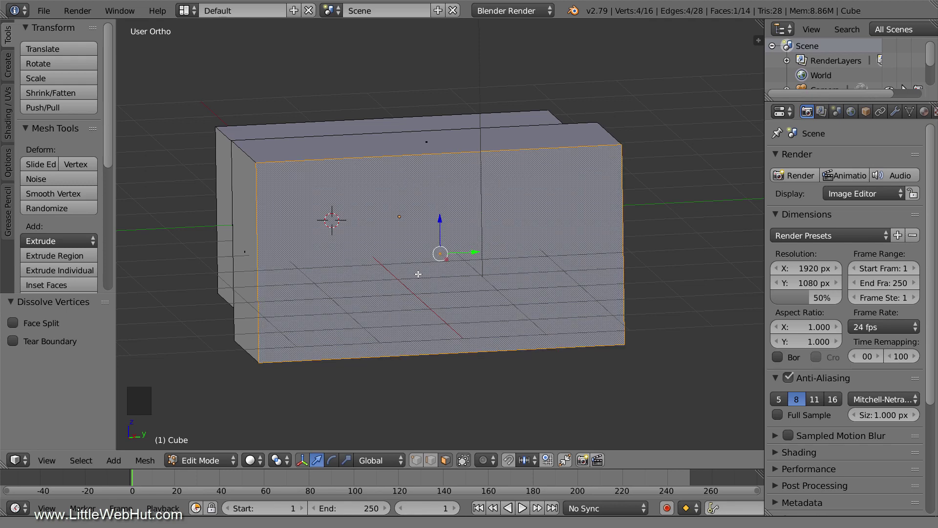
Step: Extrude the front face 1.5 units forward and select the new section's top-and-side face loop
key(e)
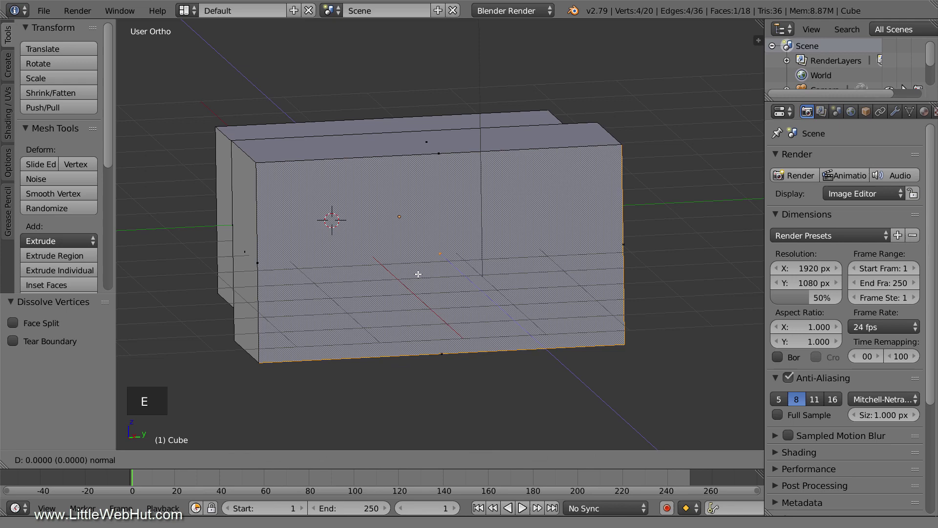
right_click(418, 274)
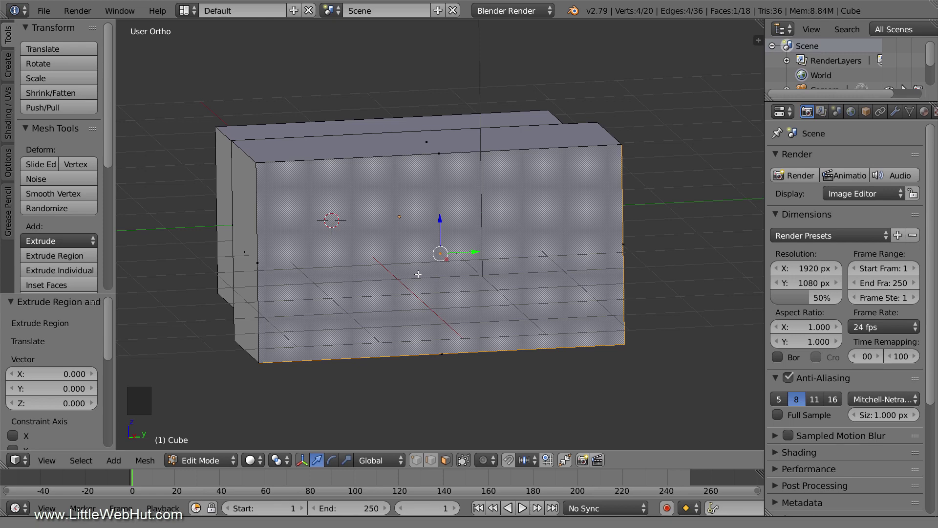
text(e1.5)
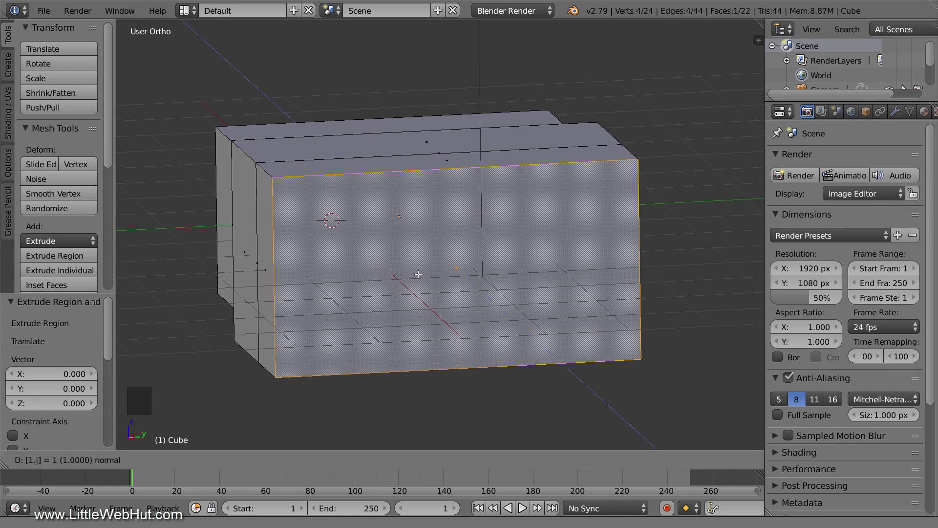
key(Return)
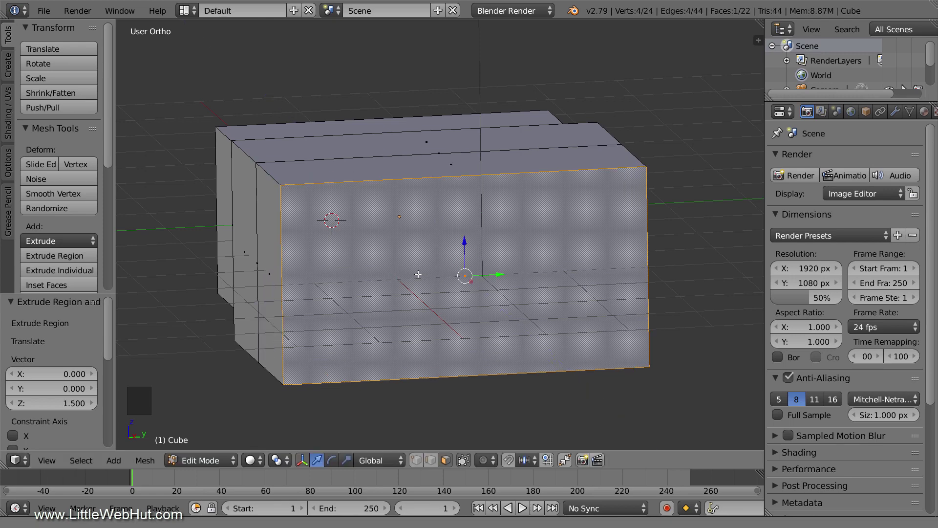
alt+right_click(271, 174)
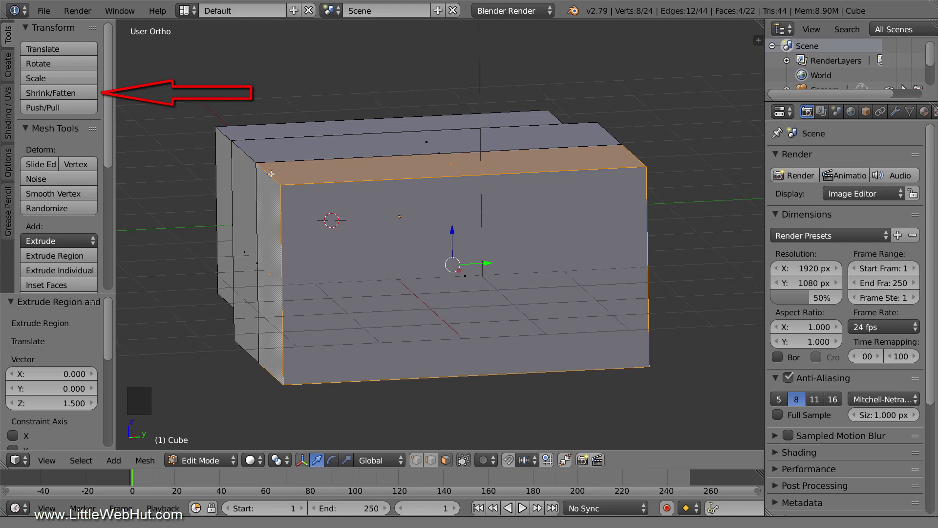
Step: Shrink the newest section's four faces inward by 0.2 with Offset Even enabled
key(alt+s)
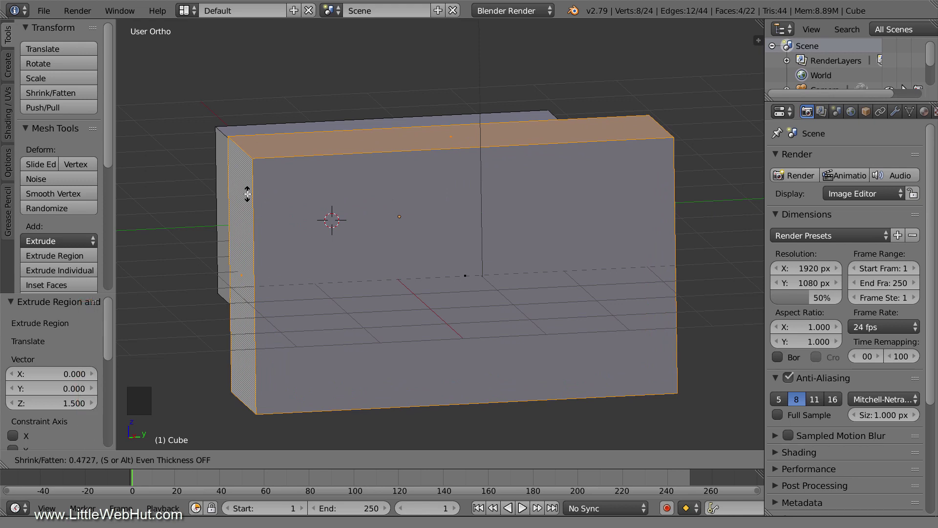
text(.2)
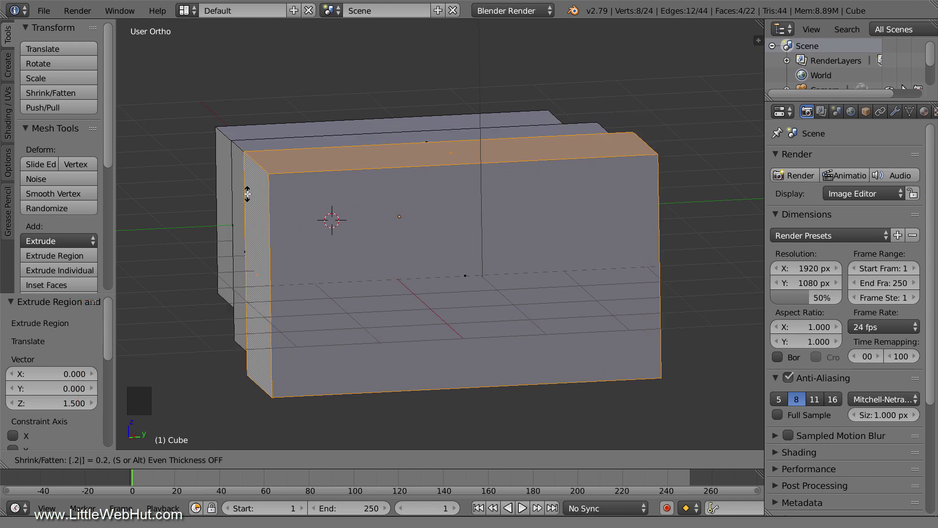
key(Return)
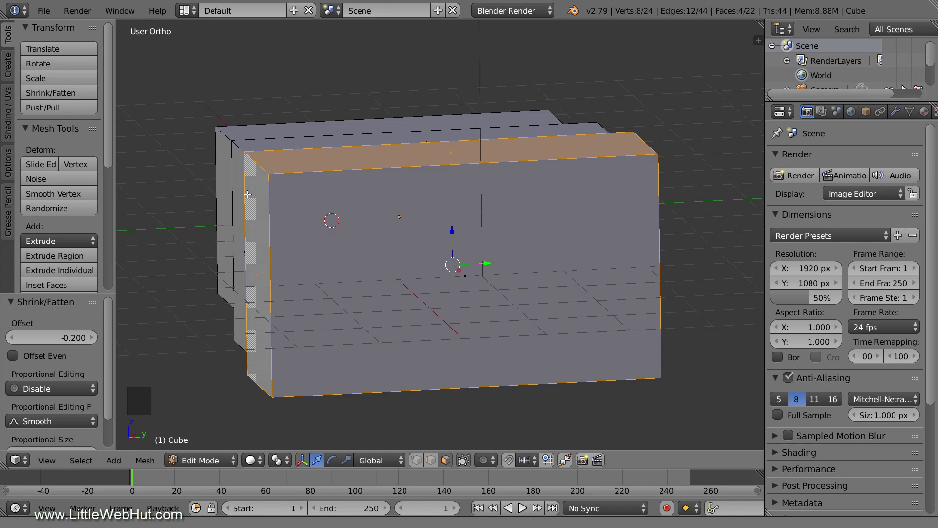
click(12, 355)
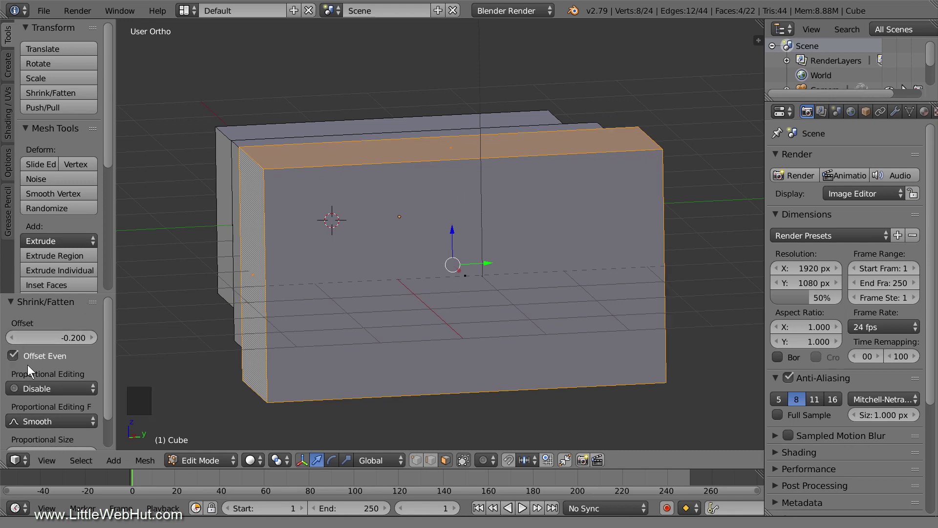
middle_drag(186, 323, 379, 287)
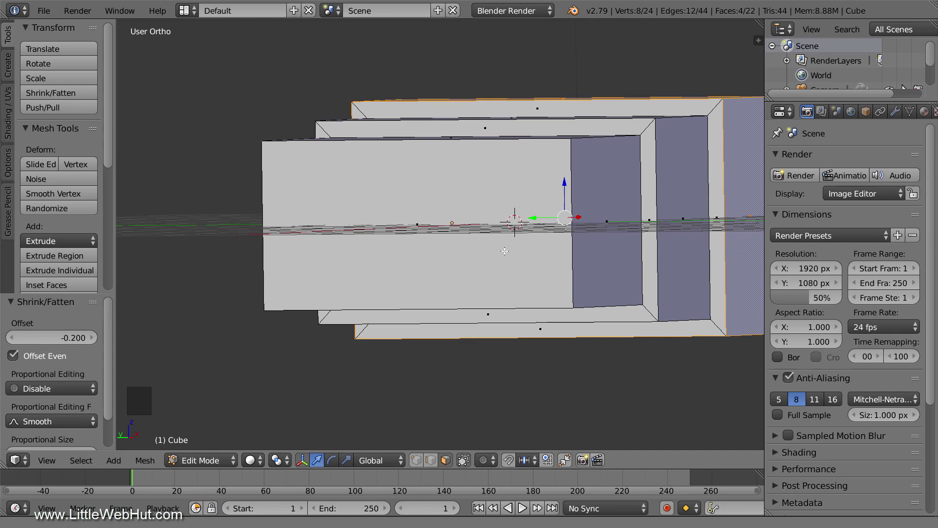
middle_drag(382, 287, 440, 249)
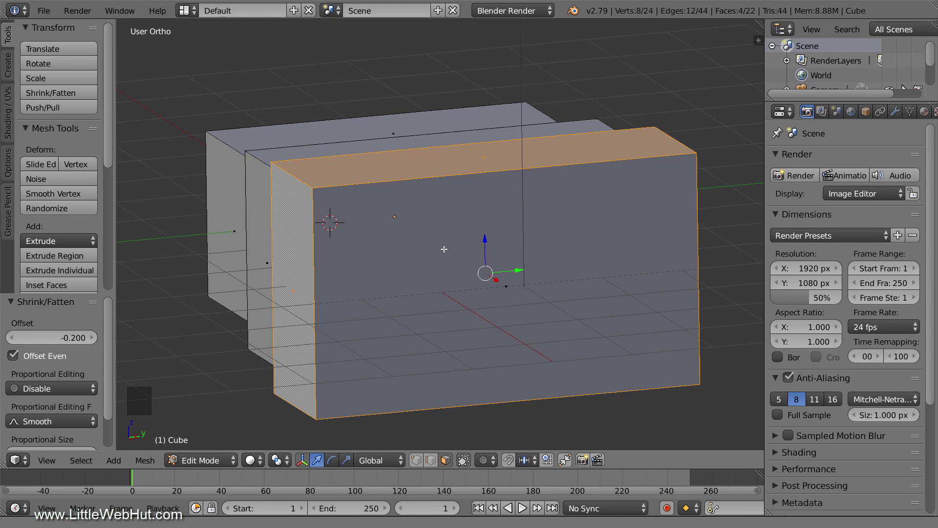
Step: Inset the box's front face by 0.2
right_click(444, 249)
text(i)
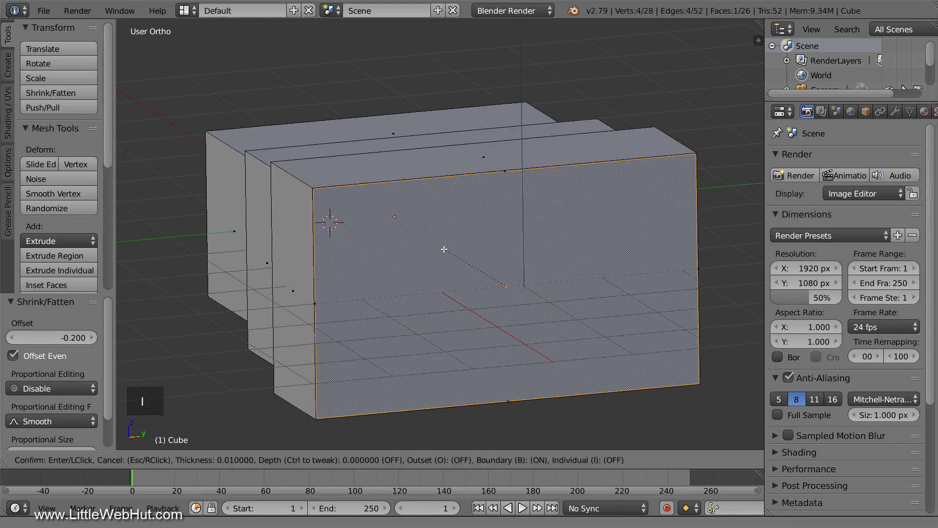
text(0.2)
key(Return)
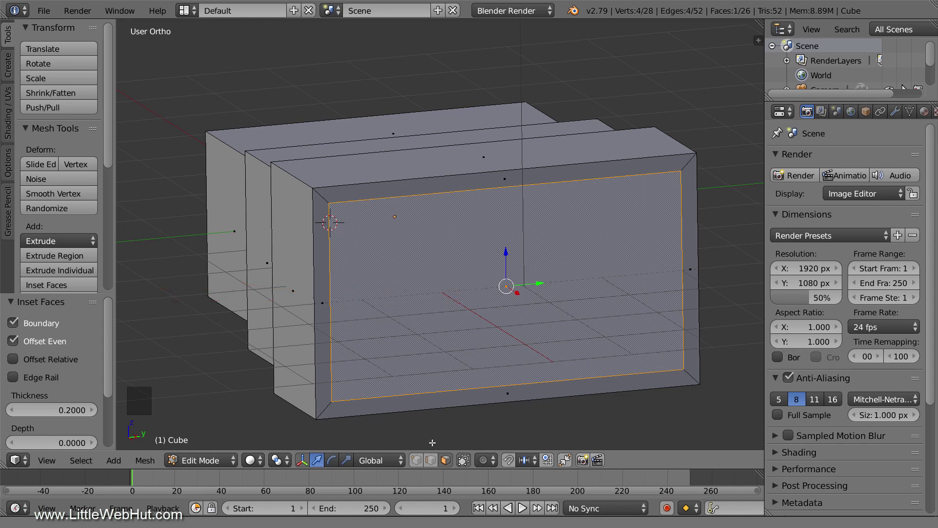
Step: In edge mode, move the inset's inner left edge 0.3 along Y
click(431, 459)
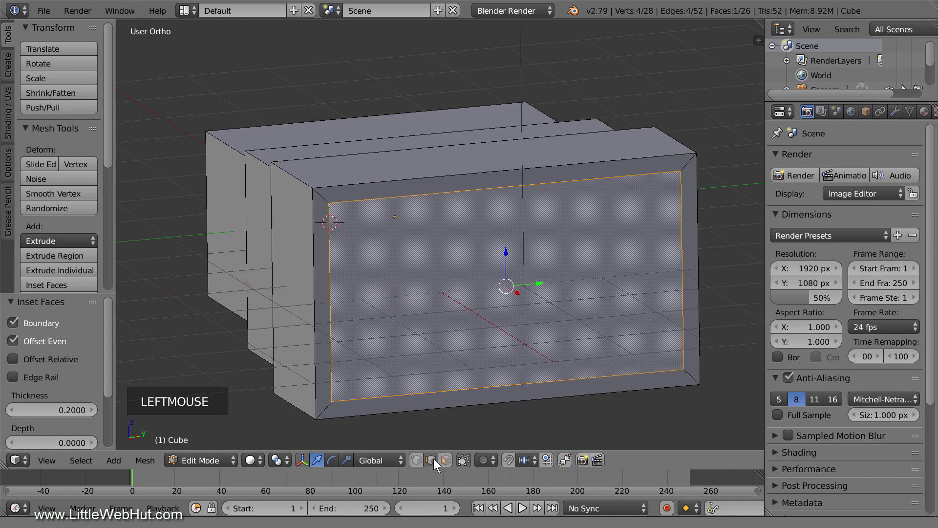
right_click(331, 322)
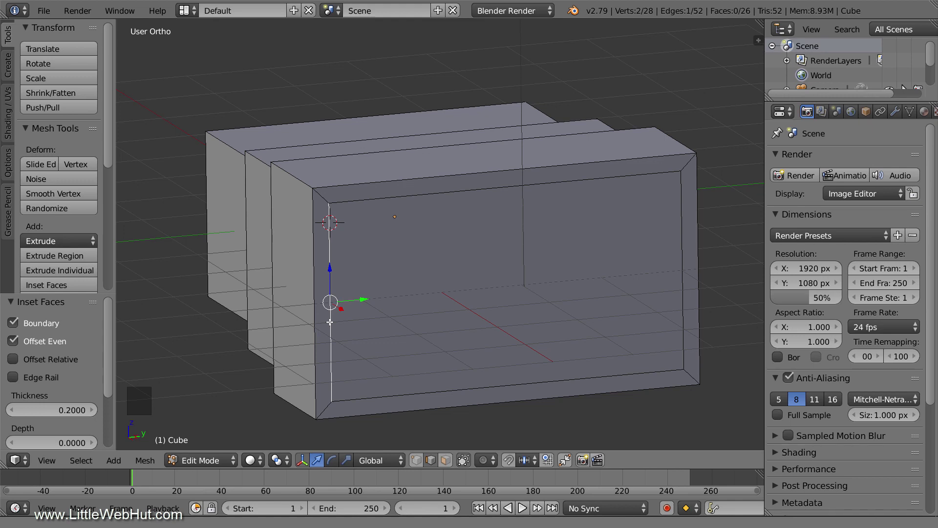
key(g)
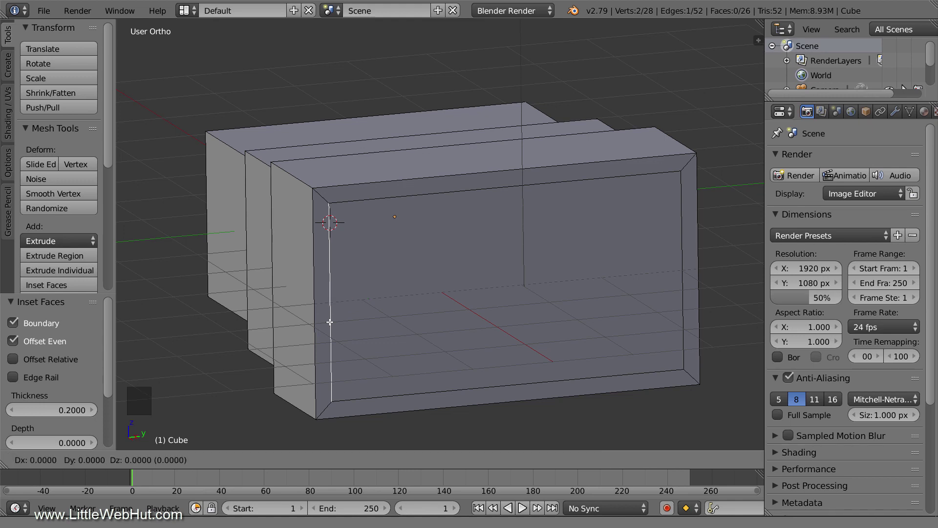
key(y)
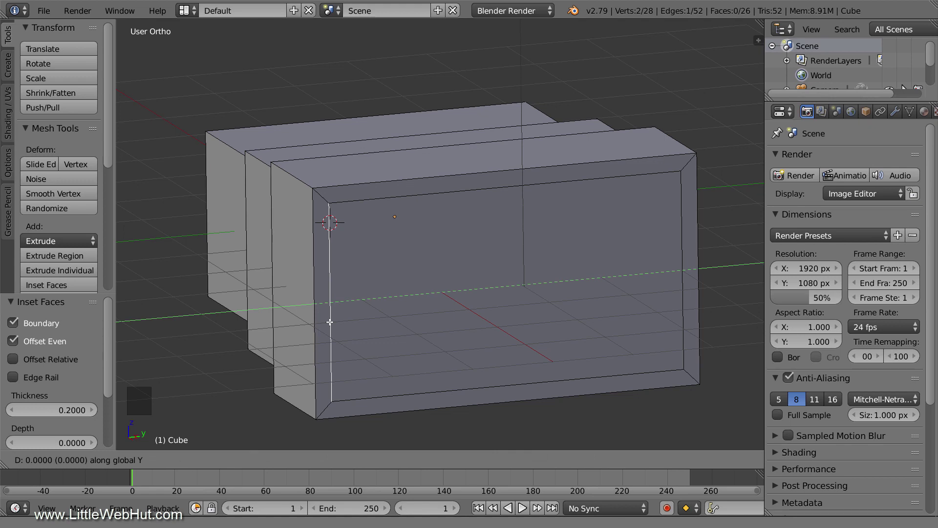
text(.3)
key(Return)
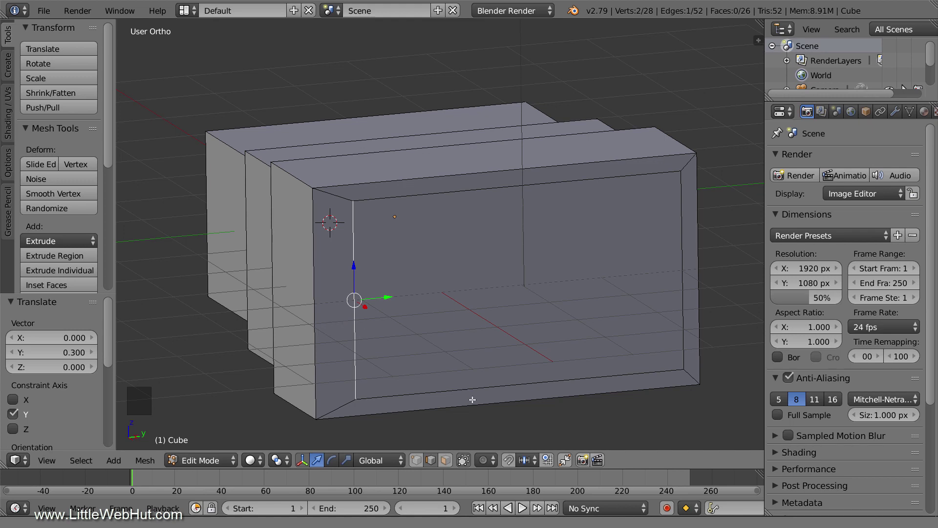
Step: Set the snap element to Edge and move the inner left edge -0.5 along Y
click(529, 460)
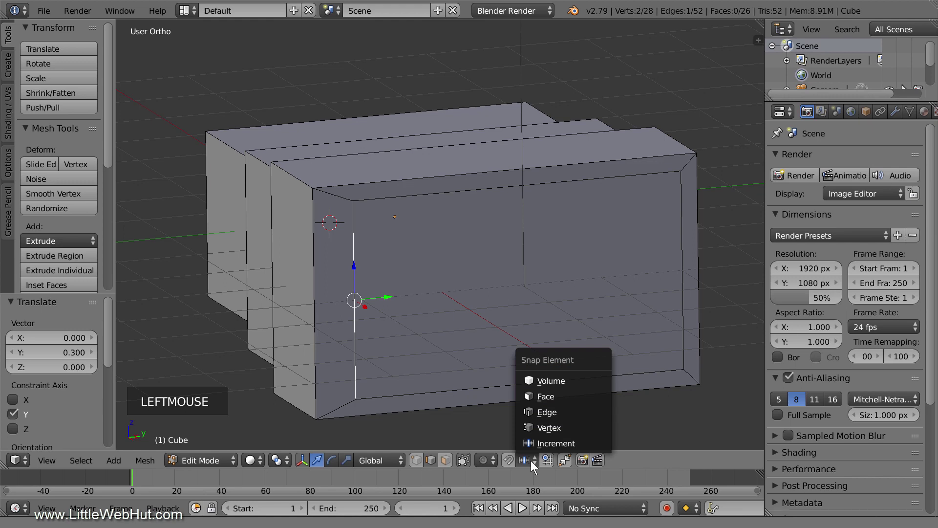
click(547, 411)
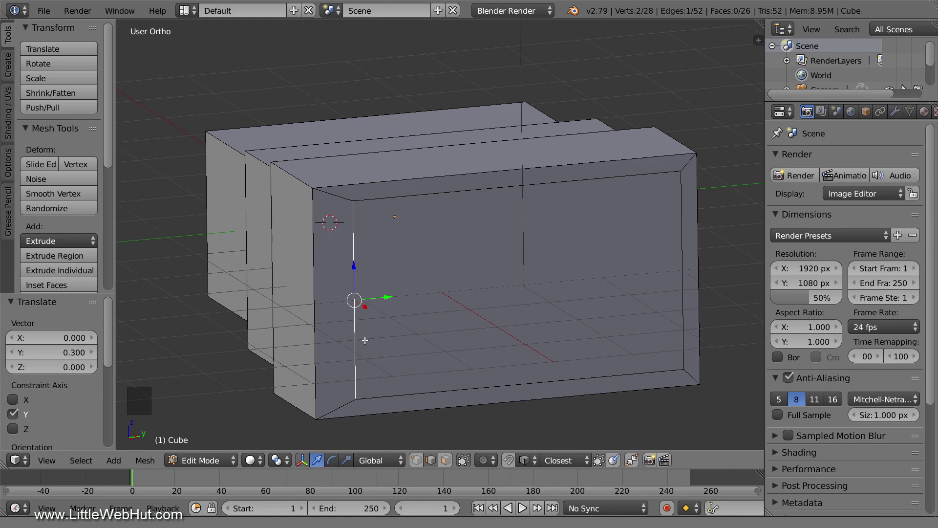
key(g)
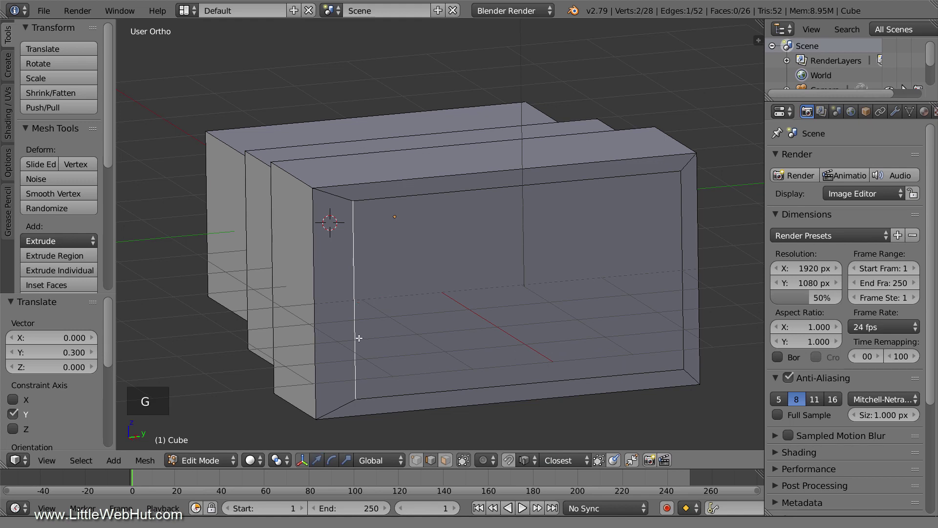
key(y)
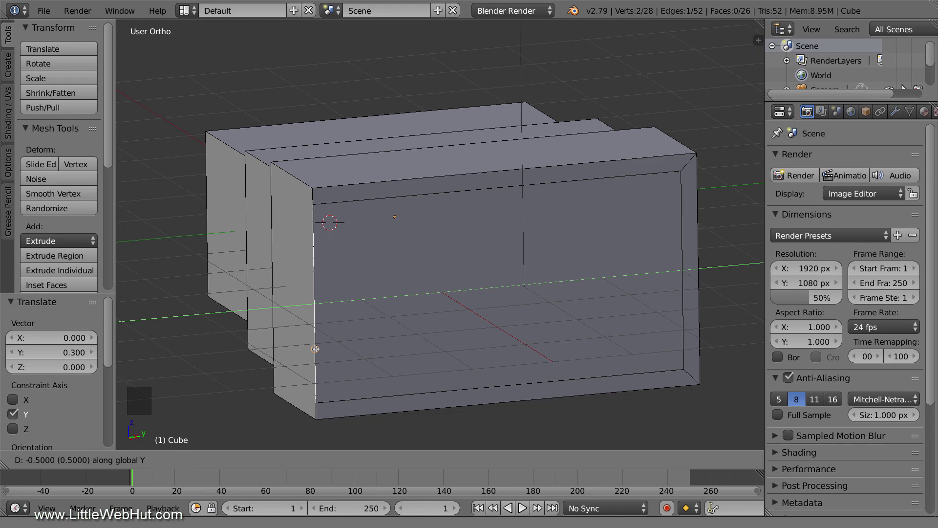
key(Return)
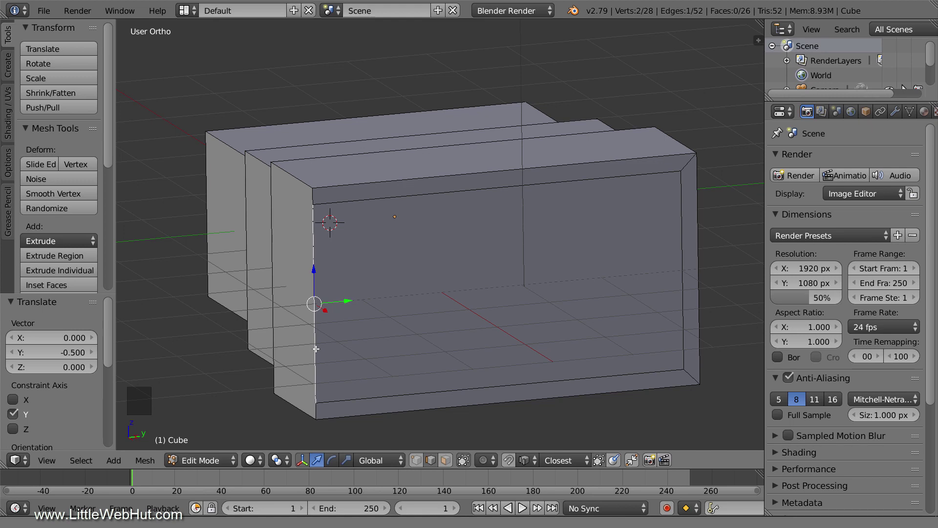
Step: Move the inner left edge back 0.5 along Y
key(g)
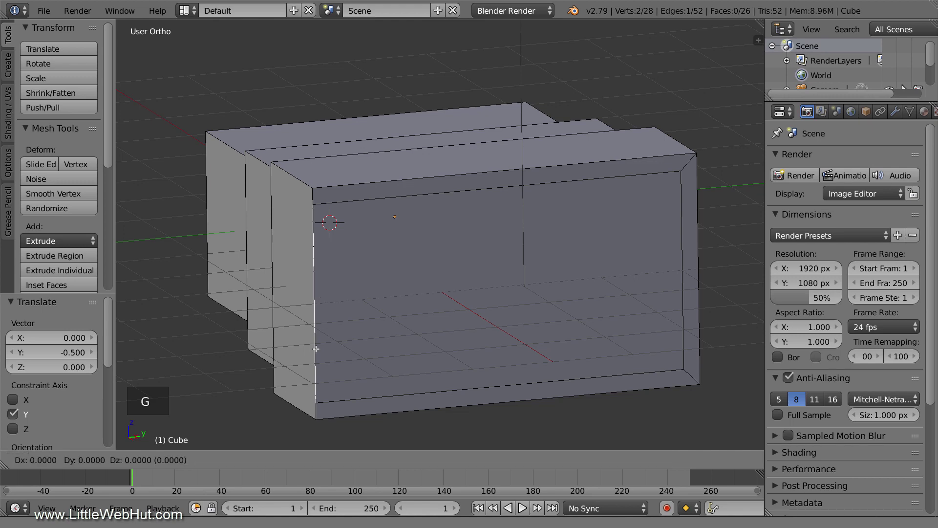
text(y)
text(.5)
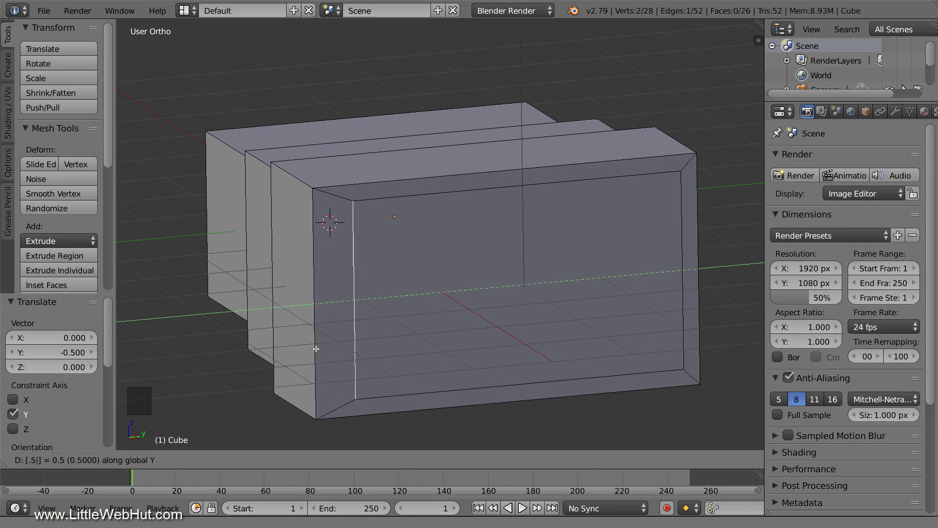
key(Return)
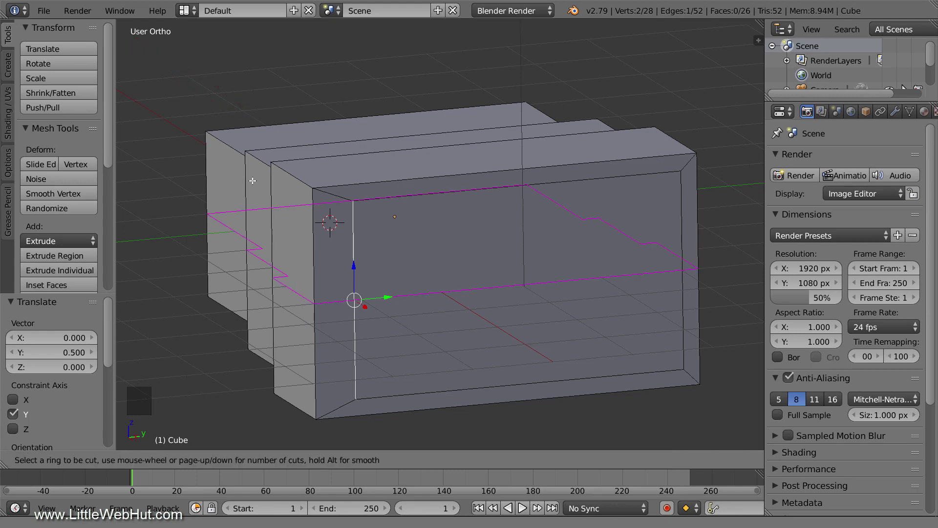
Step: Add an edge loop across the rear section and move it 0.5 along X
click(232, 149)
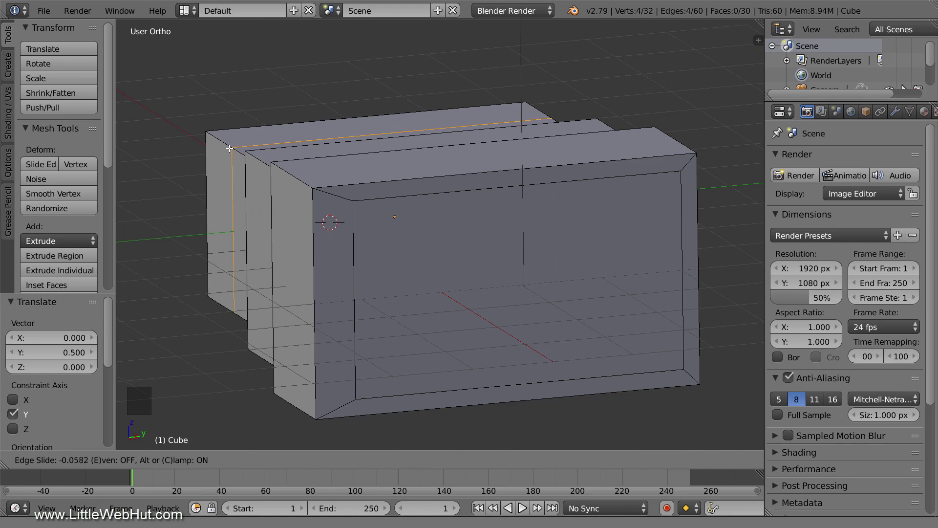
click(203, 127)
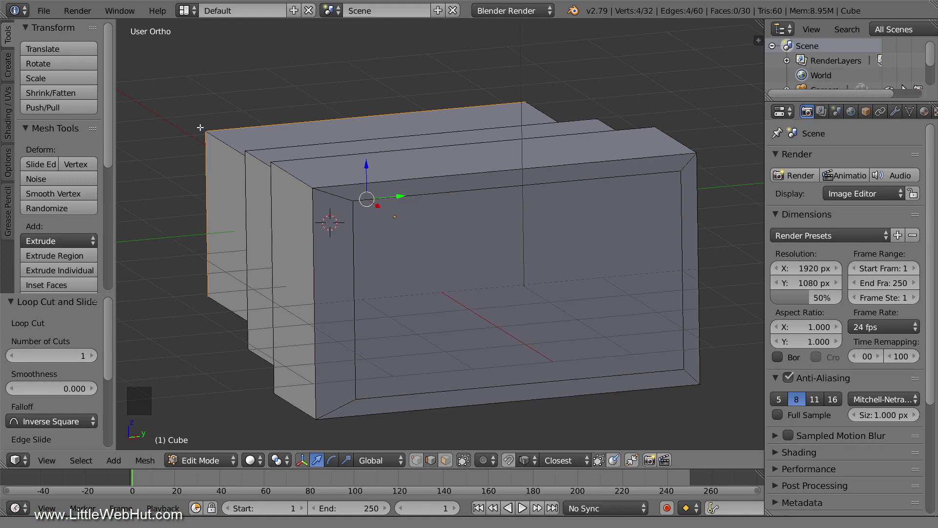
key(g)
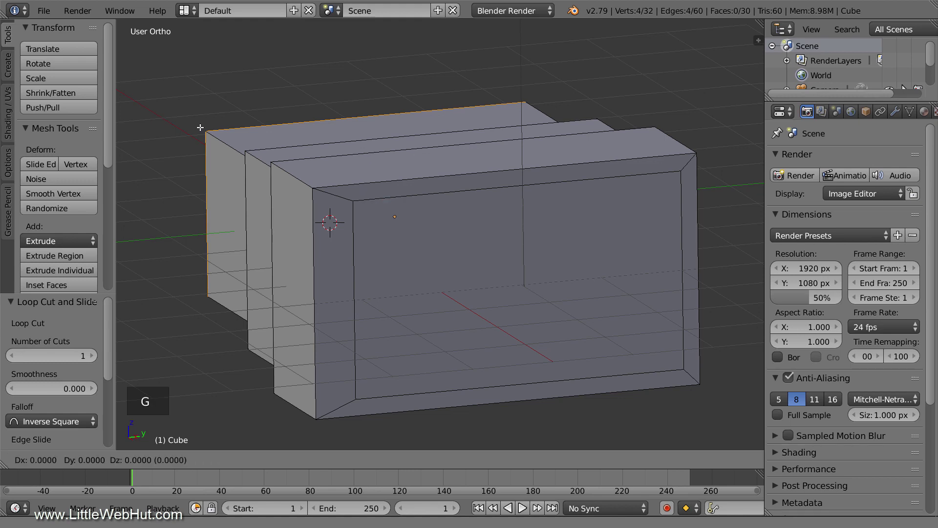
text(x)
text(.5)
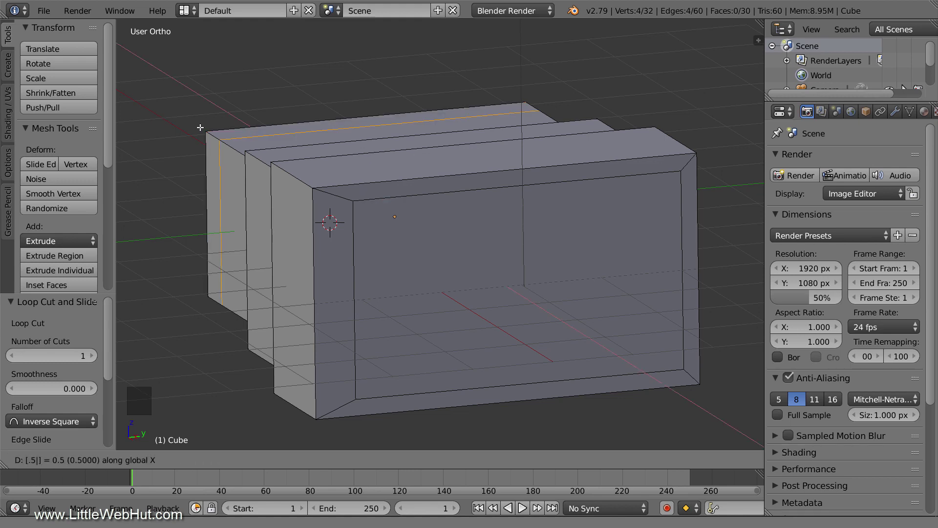
key(Return)
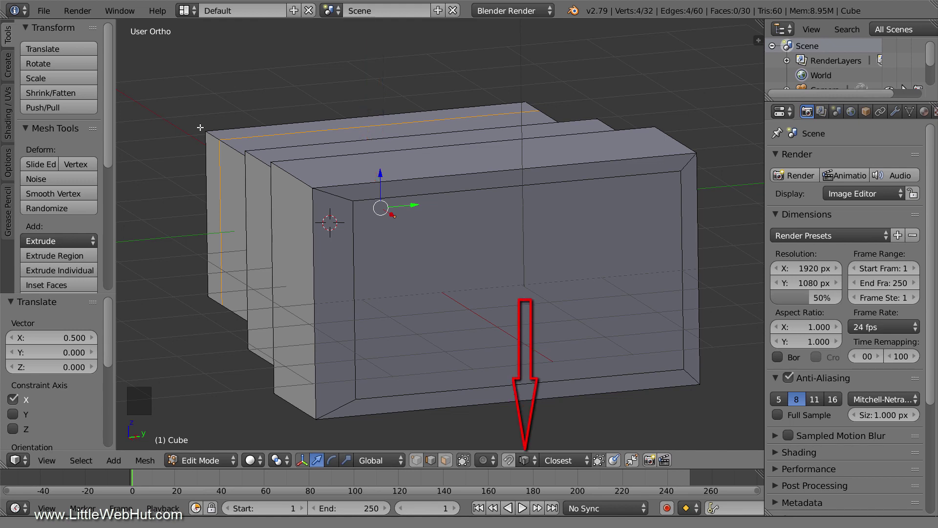
Step: Raise the rear section's top edge 0.4 along Z to form a peaked roof
right_click(249, 137)
key(g)
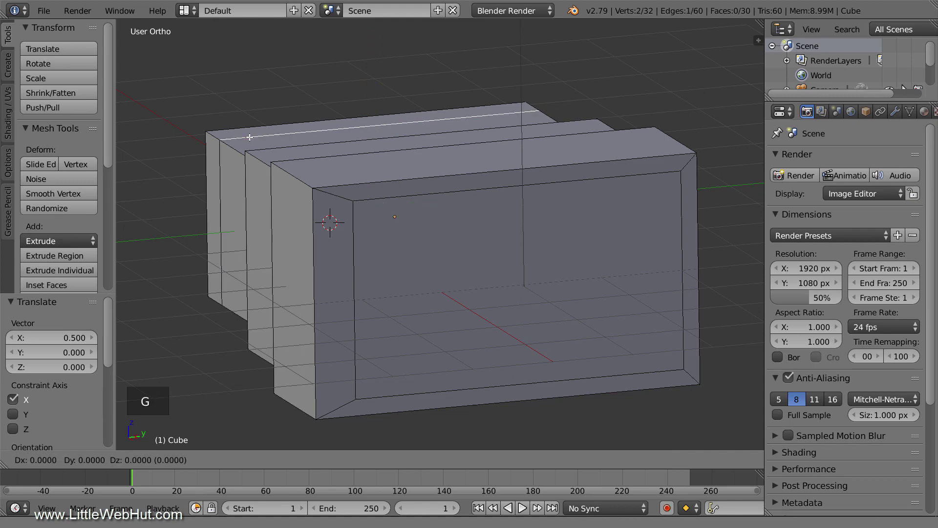
key(z)
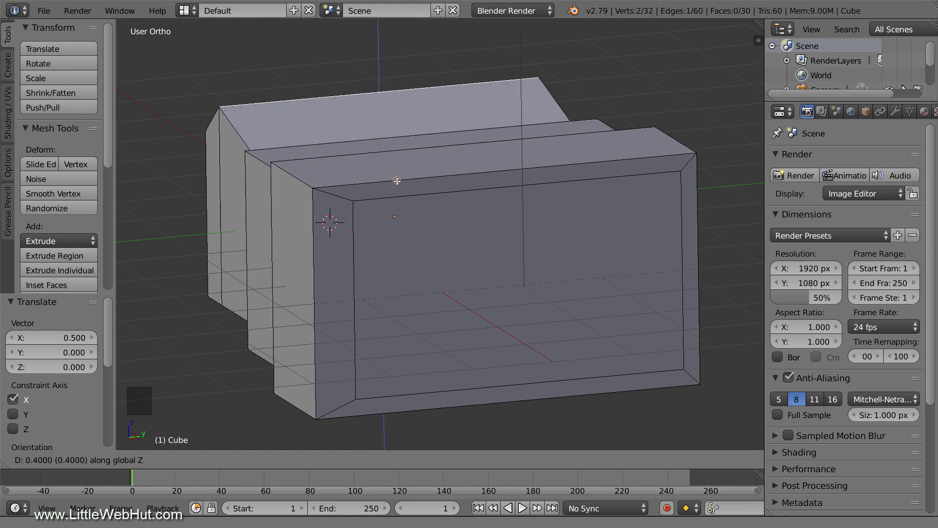
click(396, 180)
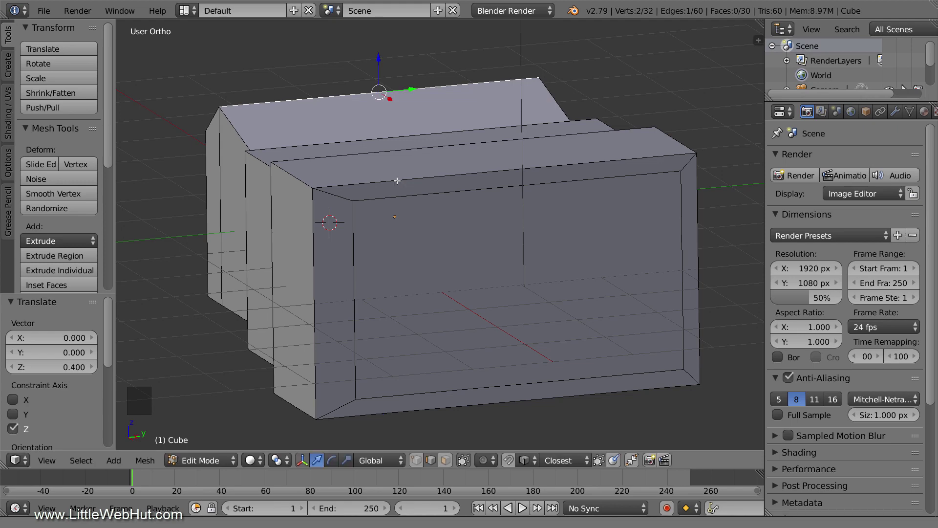
mouse_move(324, 220)
middle_down()
mouse_move(287, 253)
mouse_move(323, 233)
middle_up()
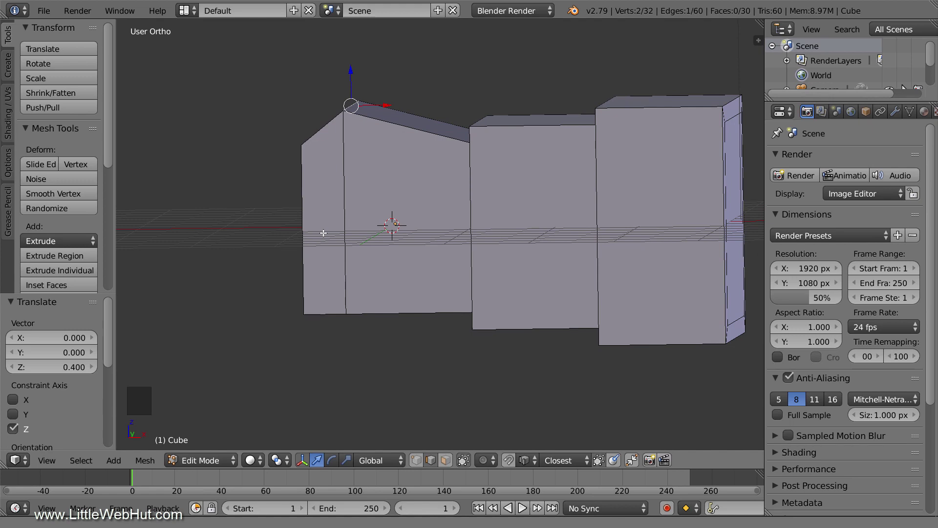